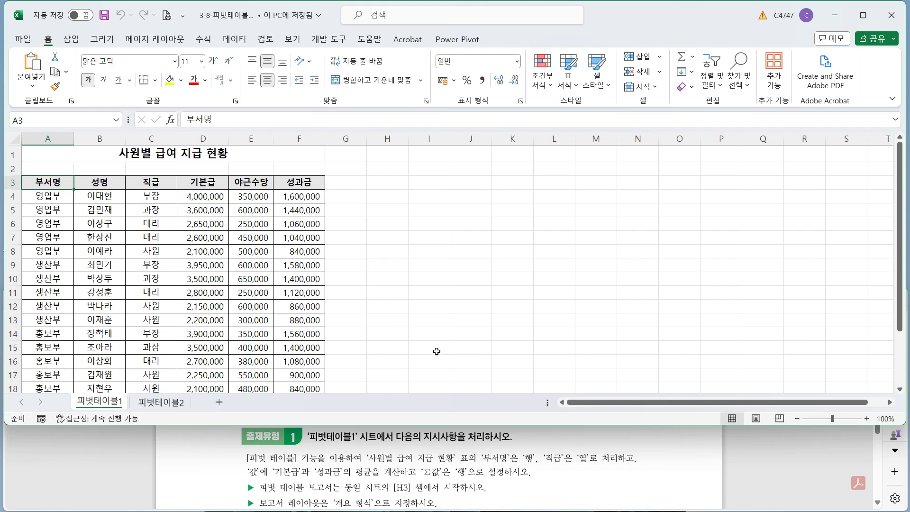
Step: Insert a pivot table from the range 피벗테이블1!$A$3:$F$23, placed on the existing worksheet at cell H3
{"action": "left_click", "coordinate": [71, 39]}
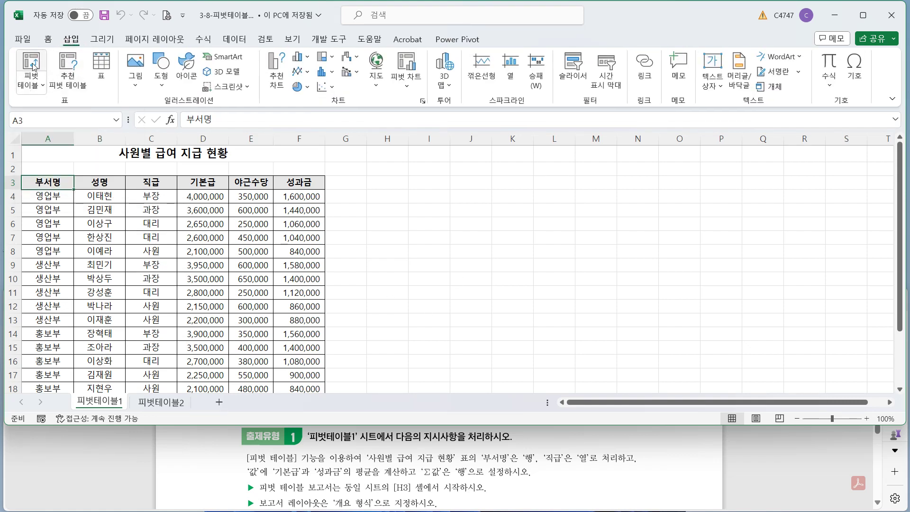
{"action": "left_click", "coordinate": [35, 94]}
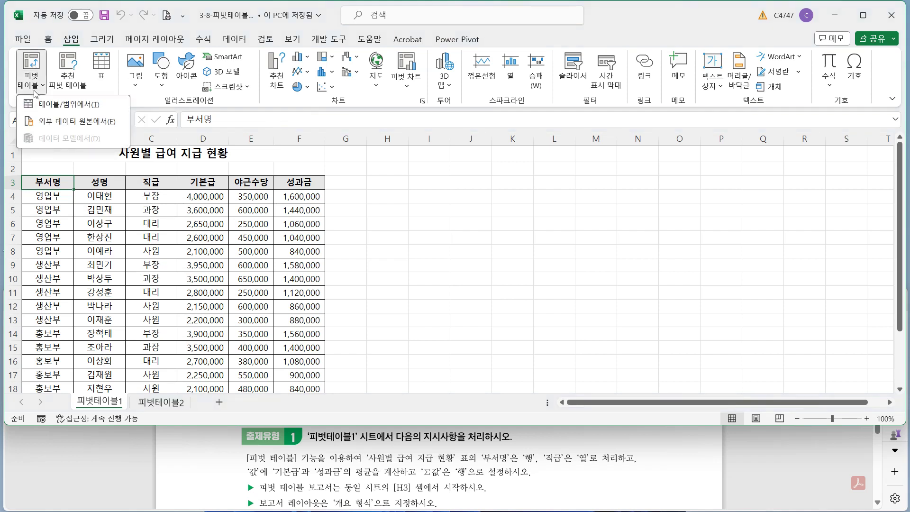
{"action": "left_click", "coordinate": [93, 111]}
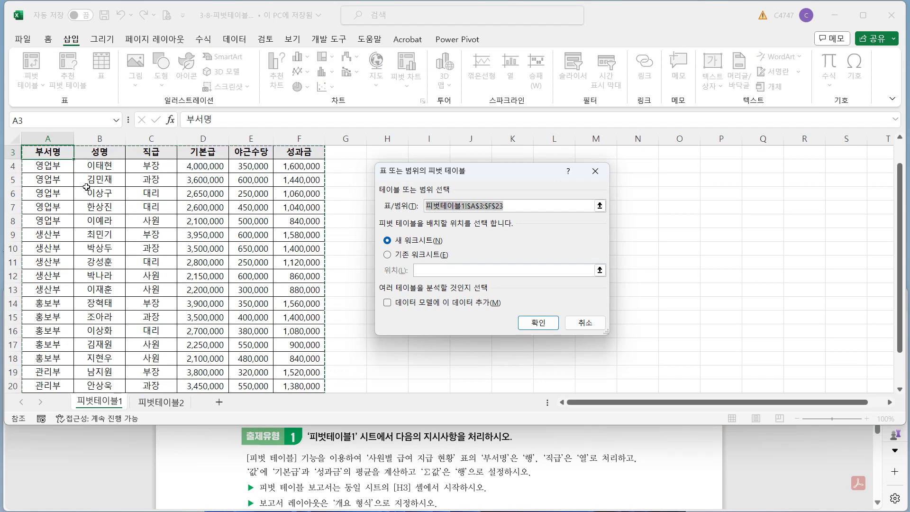
{"action": "left_click_drag", "start_coordinate": [48, 152], "coordinate": [302, 373]}
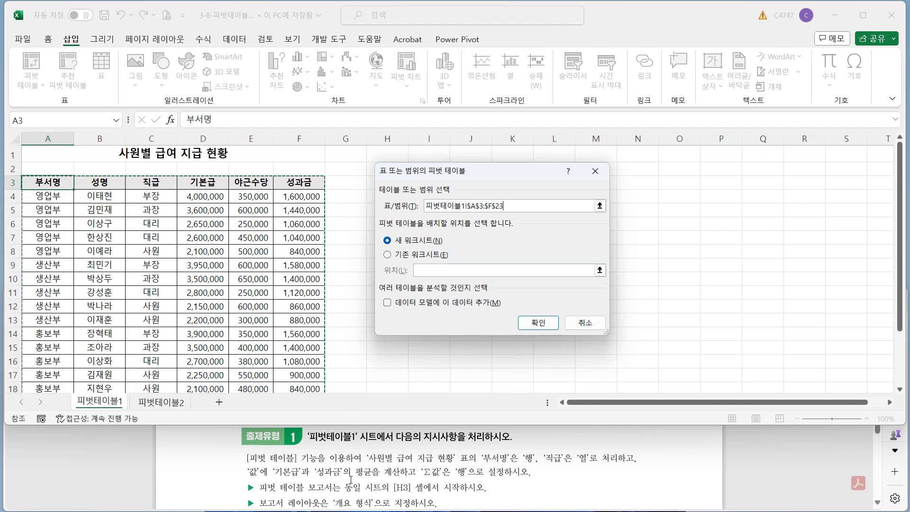
{"action": "left_click", "coordinate": [416, 255]}
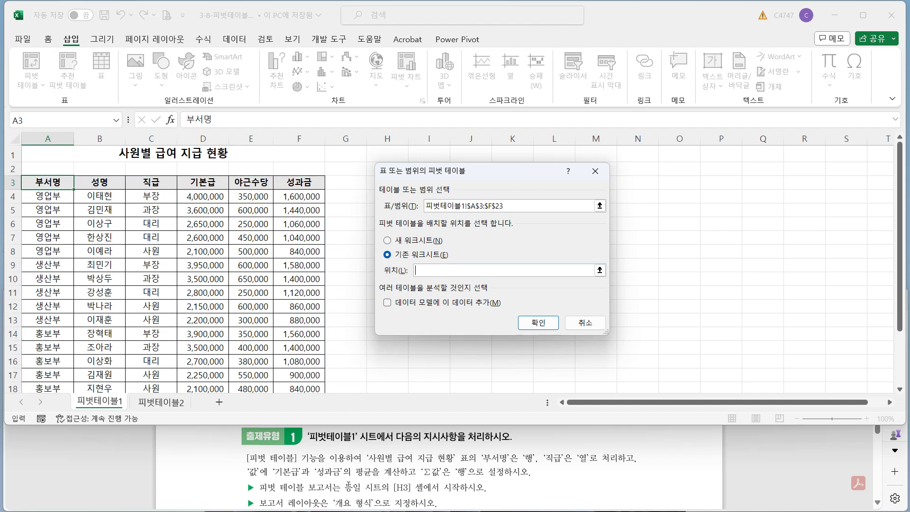
{"action": "left_click_drag", "start_coordinate": [436, 174], "coordinate": [508, 184]}
{"action": "left_click", "coordinate": [395, 183]}
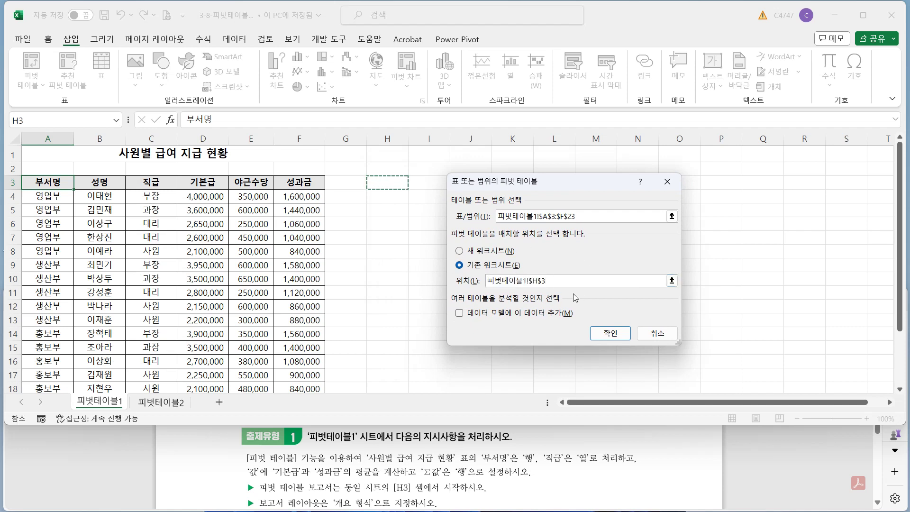
{"action": "left_click", "coordinate": [611, 340]}
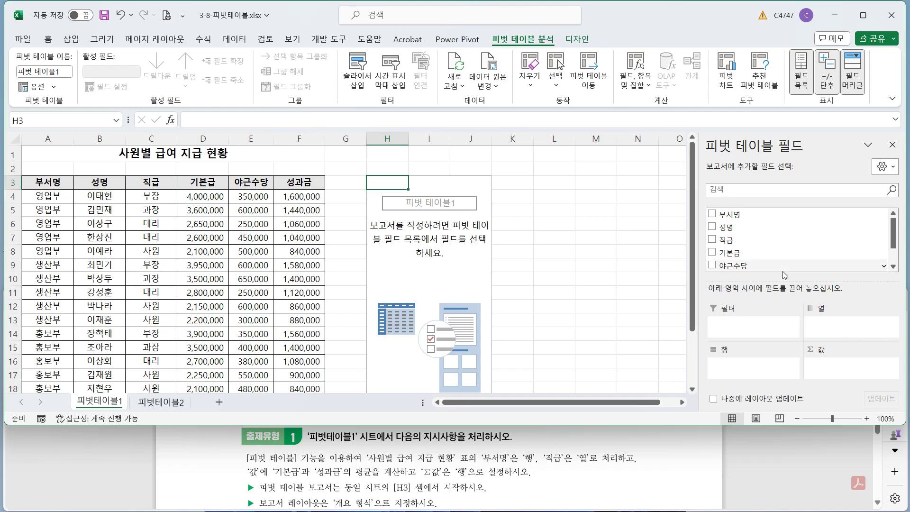
Step: Assign 부서명 to the pivot table's rows, 직급 to its columns, and 기본급 and 성과금 to its values
{"action": "left_click_drag", "start_coordinate": [770, 216], "coordinate": [743, 379]}
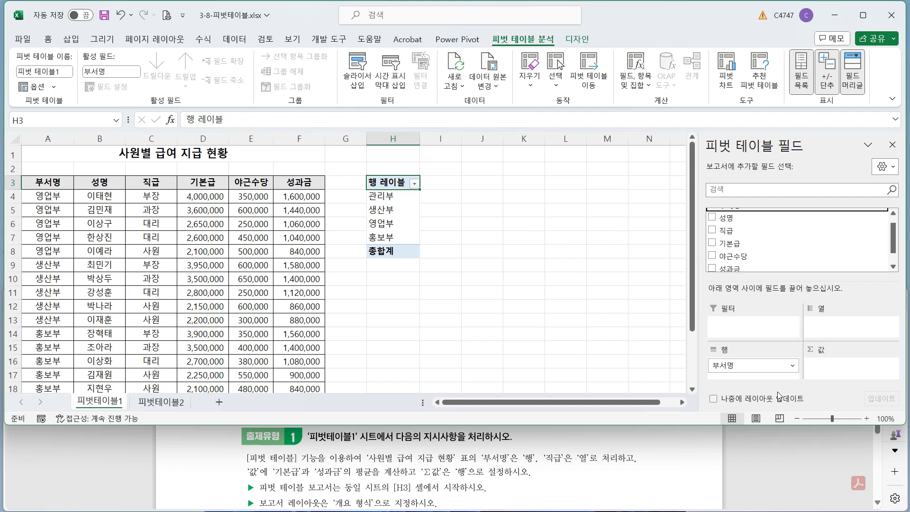
{"action": "left_click_drag", "start_coordinate": [765, 230], "coordinate": [843, 338]}
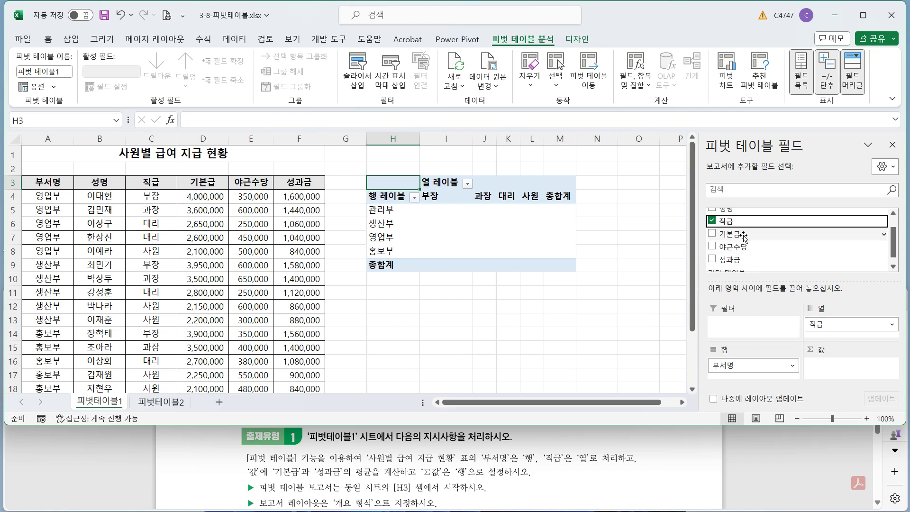
{"action": "left_click_drag", "start_coordinate": [743, 235], "coordinate": [835, 373]}
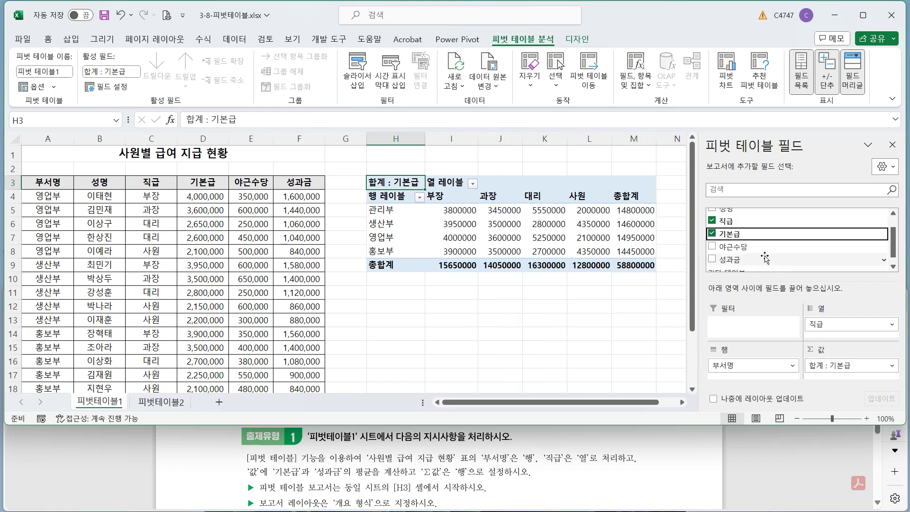
{"action": "left_click_drag", "start_coordinate": [743, 261], "coordinate": [837, 384]}
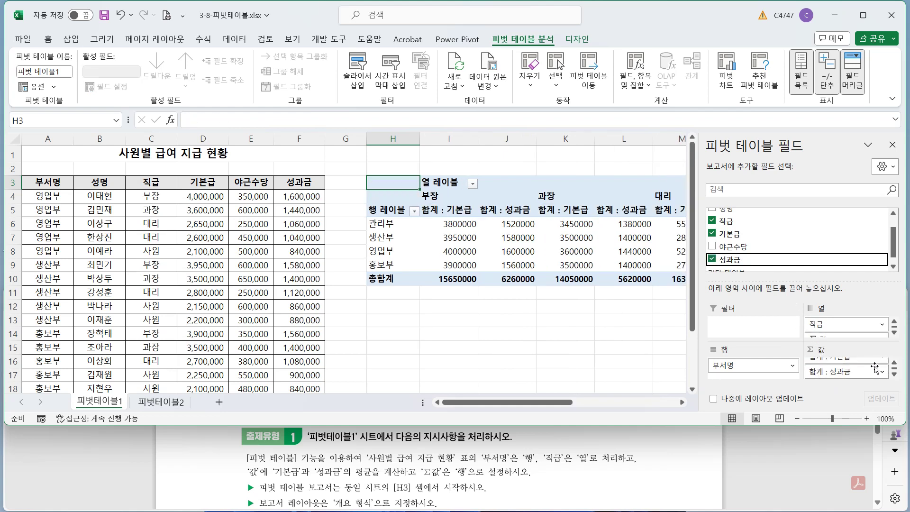
{"action": "scroll", "coordinate": [858, 374], "scroll_direction": "up", "scroll_amount": 1}
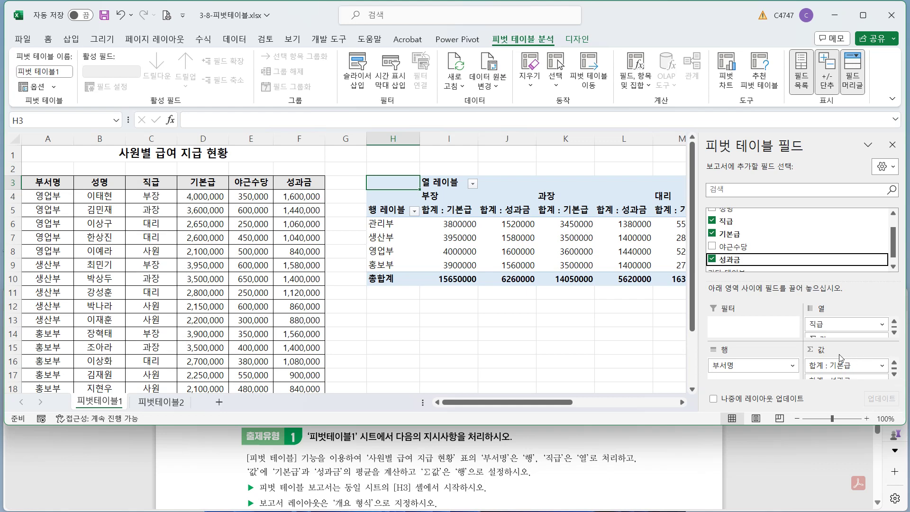
Step: Collapse the ribbon and move the pivot table's Σ 값 item from the columns to the rows beneath 부서명
{"action": "double_click", "coordinate": [520, 40]}
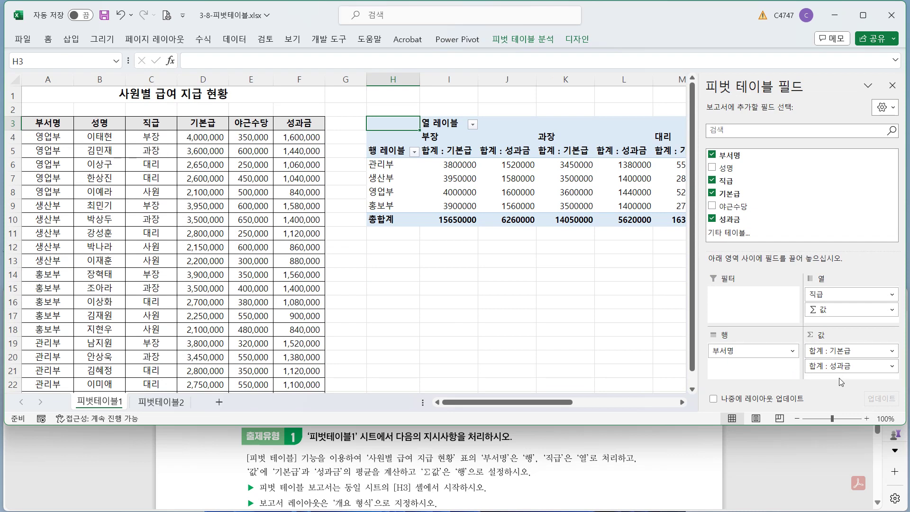
{"action": "left_click_drag", "start_coordinate": [457, 151], "coordinate": [636, 151]}
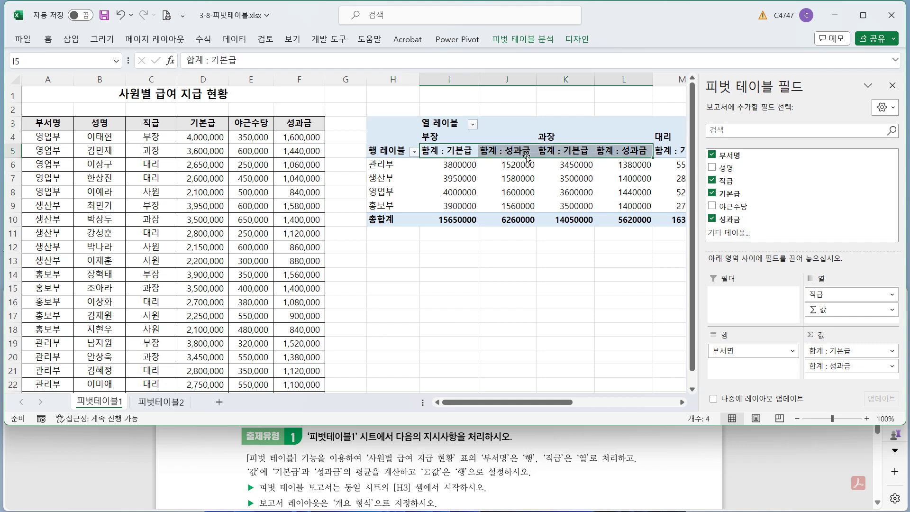
{"action": "left_click", "coordinate": [429, 167]}
{"action": "left_click_drag", "start_coordinate": [437, 179], "coordinate": [436, 195]}
{"action": "left_click_drag", "start_coordinate": [443, 151], "coordinate": [439, 219]}
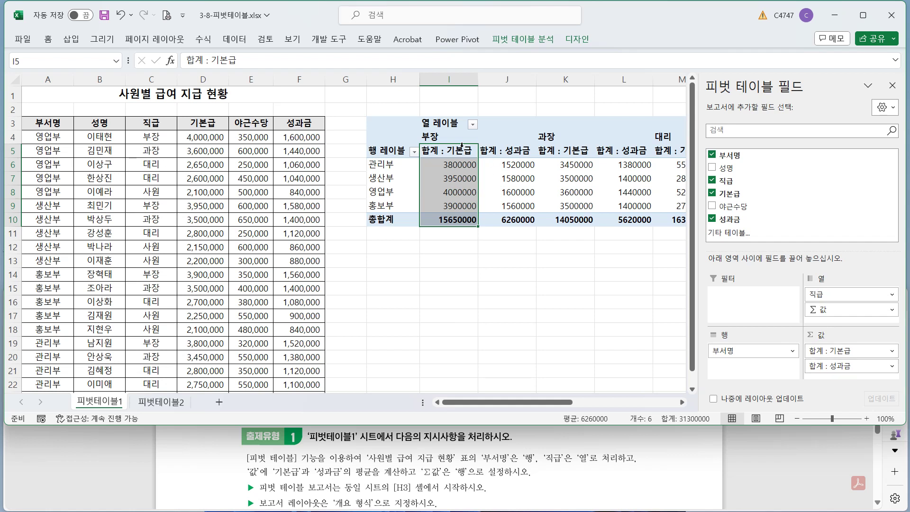
{"action": "key", "text": "Right"}
{"action": "key", "text": "Right"}
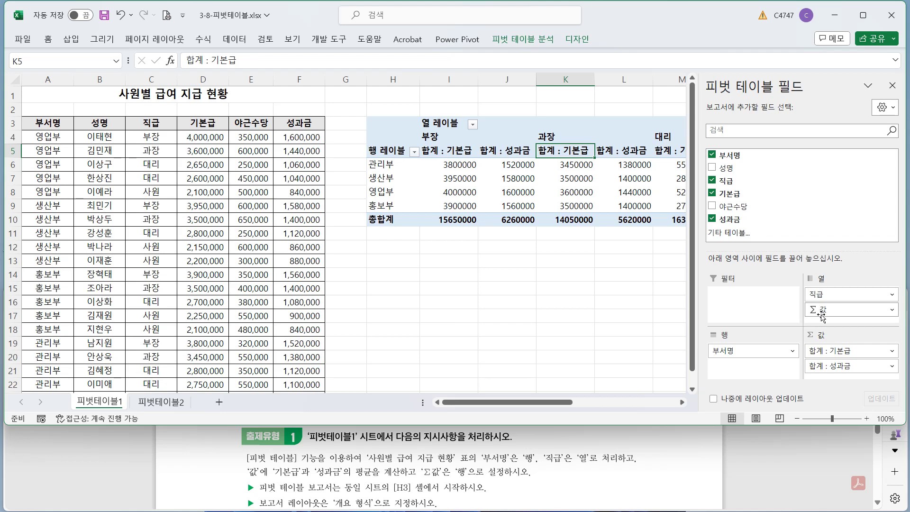
{"action": "left_click_drag", "start_coordinate": [824, 310], "coordinate": [759, 369]}
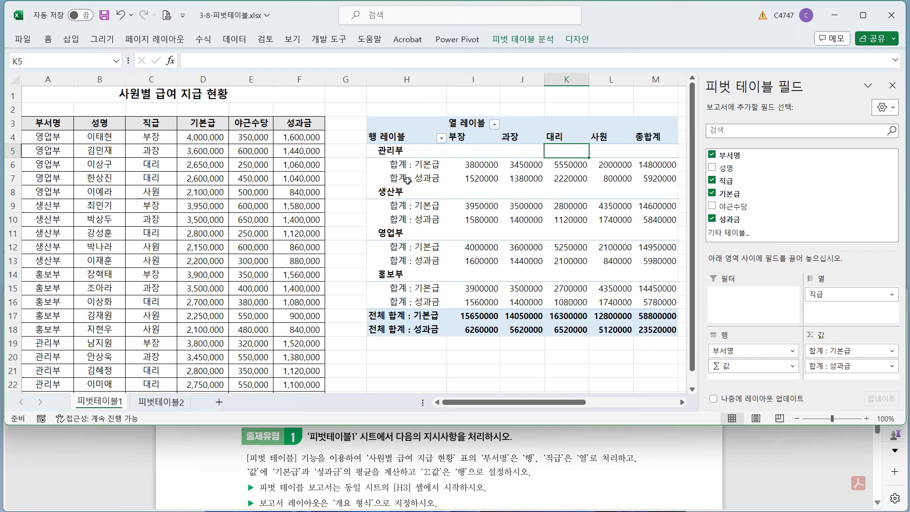
{"action": "left_click", "coordinate": [427, 164]}
{"action": "left_click_drag", "start_coordinate": [427, 163], "coordinate": [428, 303]}
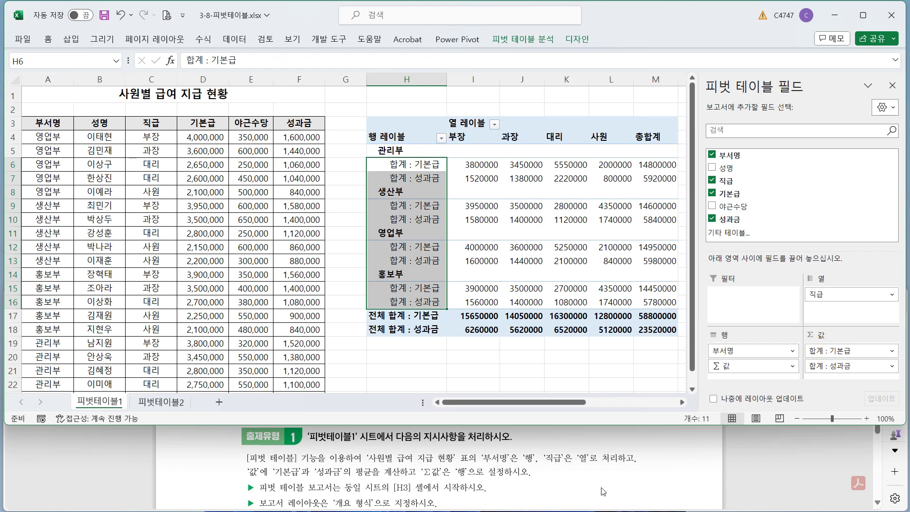
Step: Set the pivot table's report layout to outline form (개요 형식으로 표시)
{"action": "left_click", "coordinate": [584, 40]}
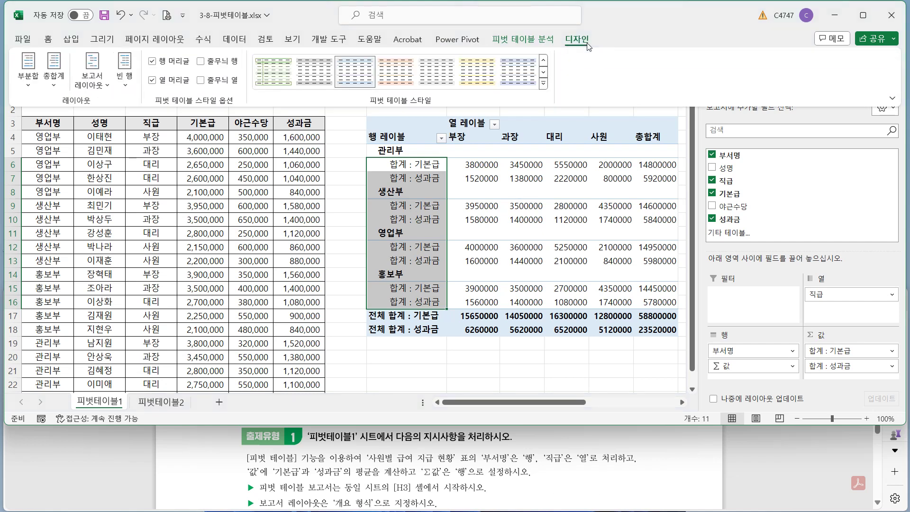
{"action": "left_click", "coordinate": [97, 85]}
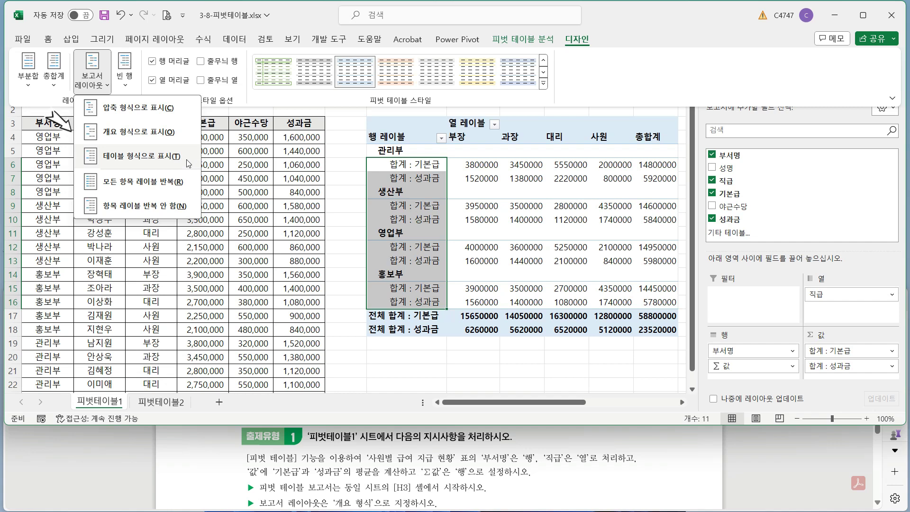
{"action": "left_click", "coordinate": [171, 132]}
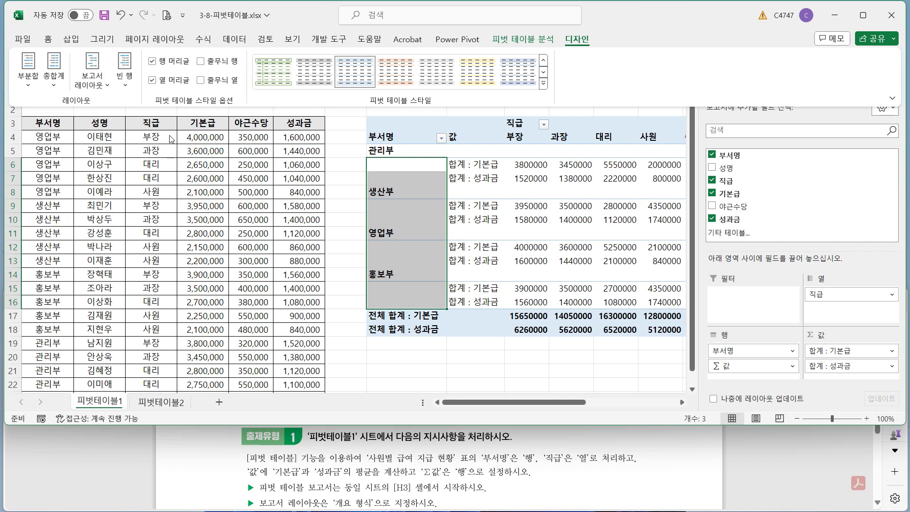
{"action": "left_click", "coordinate": [401, 125]}
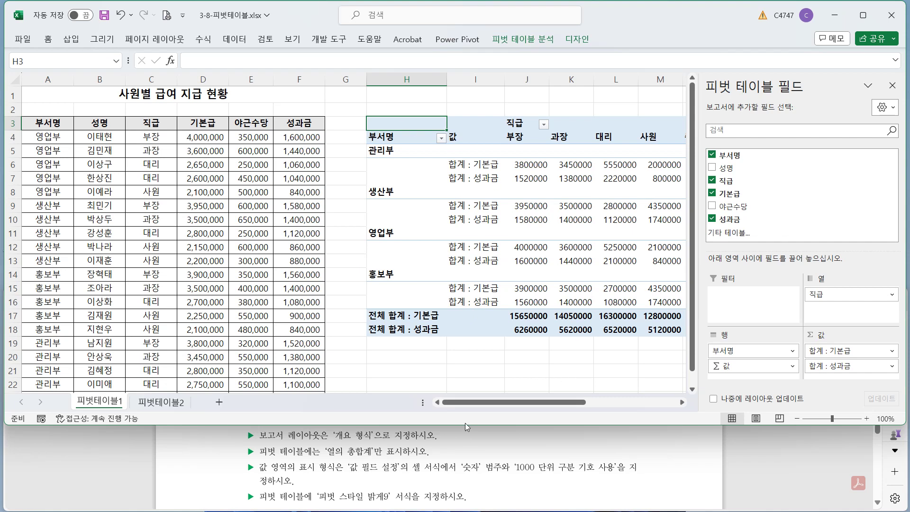
Step: Turn off the row grand totals (행 종합계 표시) in the pivot table options, keeping only the column grand totals enabled
{"action": "left_click_drag", "start_coordinate": [463, 403], "coordinate": [502, 404]}
{"action": "left_click", "coordinate": [272, 315]}
{"action": "left_click_drag", "start_coordinate": [273, 315], "coordinate": [541, 331]}
{"action": "left_click_drag", "start_coordinate": [539, 124], "coordinate": [553, 331]}
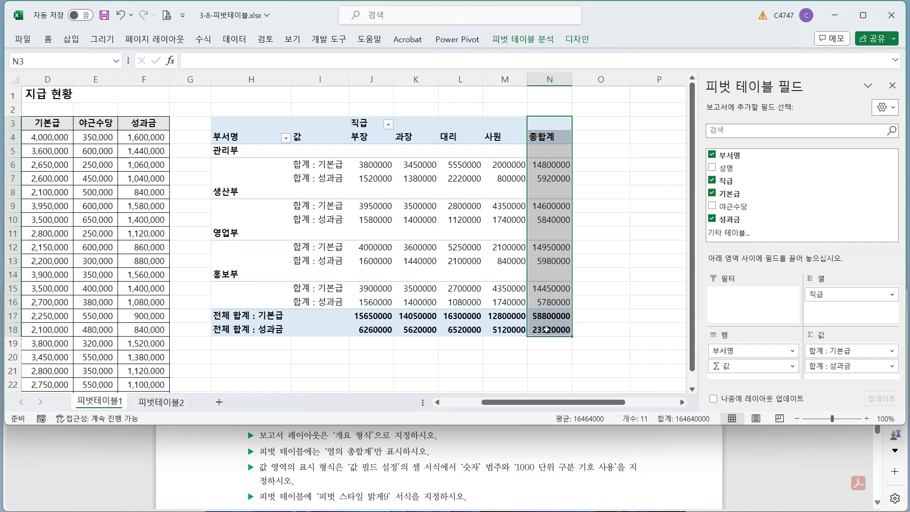
{"action": "left_click", "coordinate": [549, 329]}
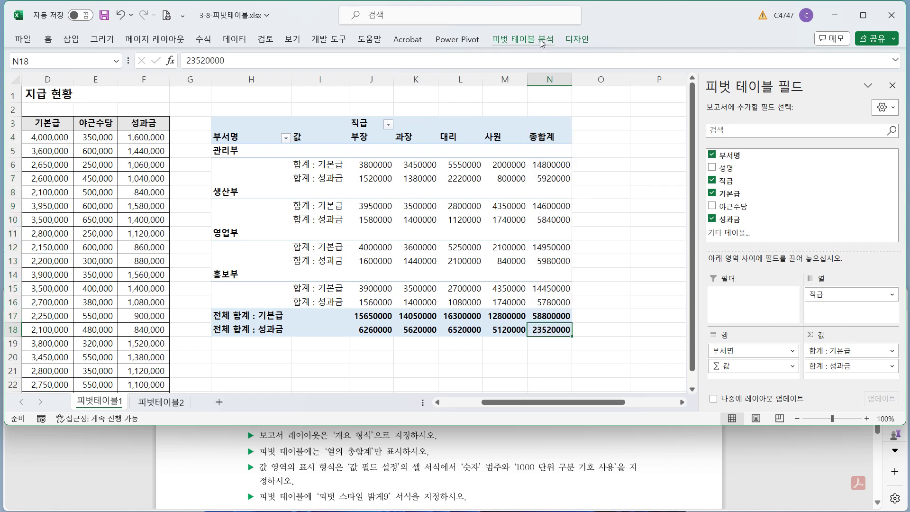
{"action": "left_click", "coordinate": [542, 41]}
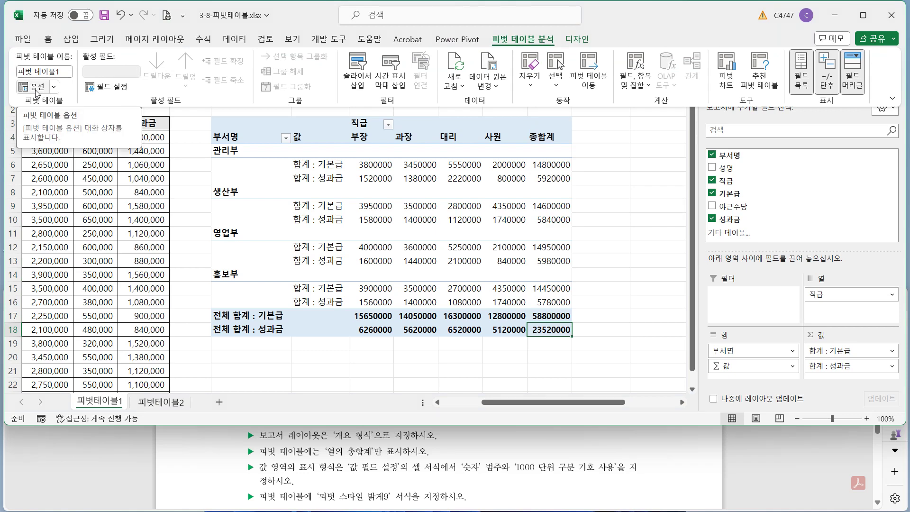
{"action": "left_click", "coordinate": [36, 88]}
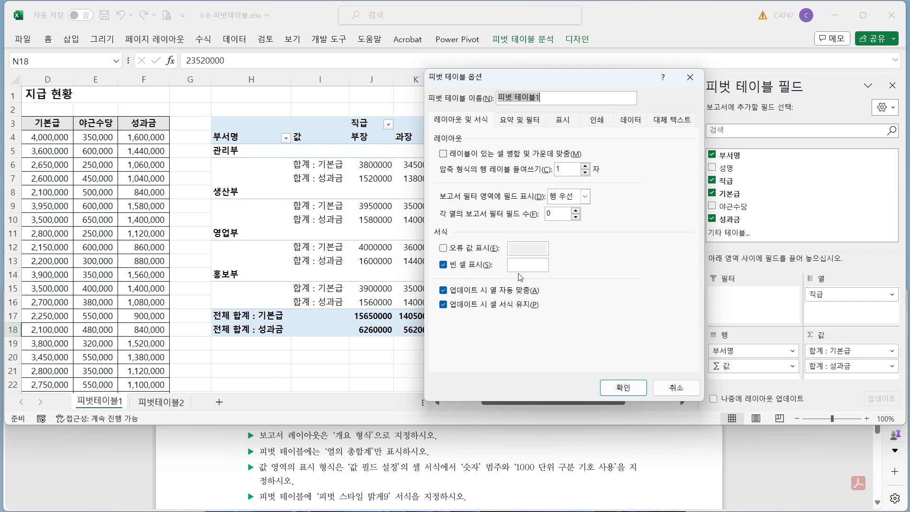
{"action": "left_click", "coordinate": [523, 124]}
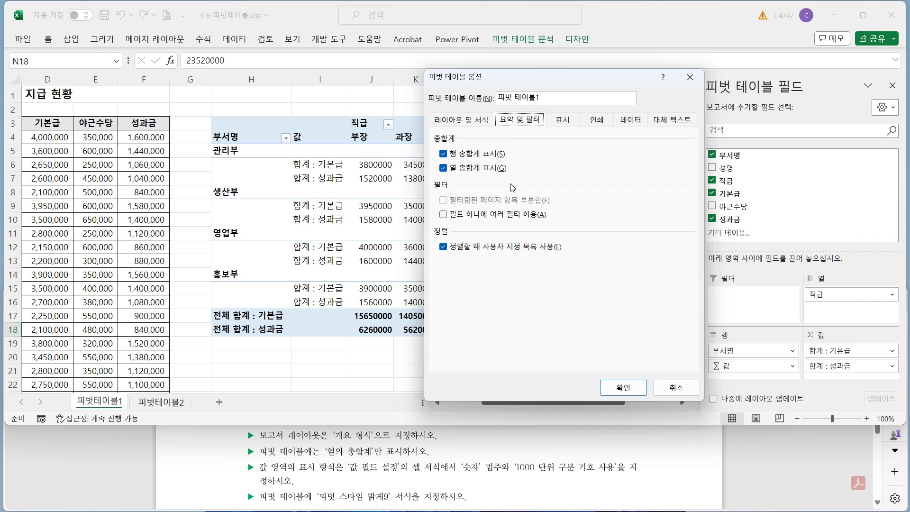
{"action": "left_click", "coordinate": [445, 154]}
{"action": "left_click", "coordinate": [623, 388]}
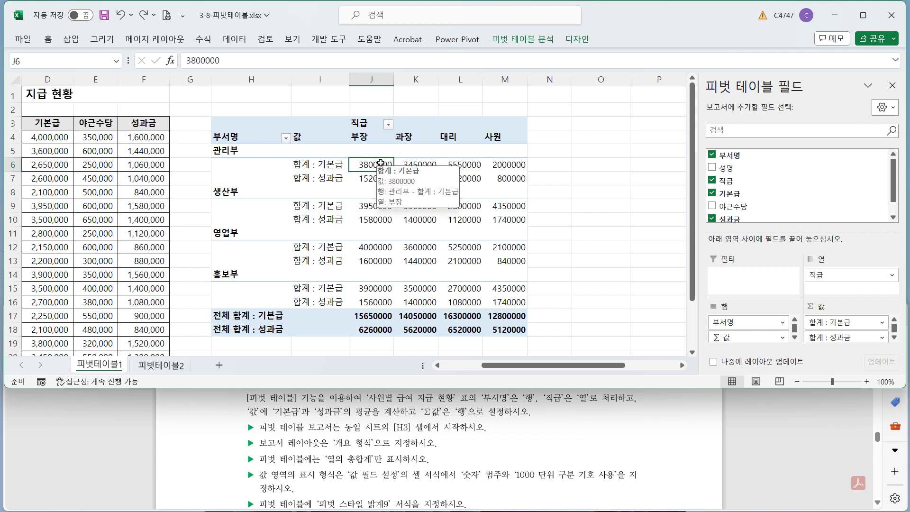
{"action": "key", "text": "shift+Right"}
{"action": "key", "text": "shift+Right"}
{"action": "key", "text": "shift+Right"}
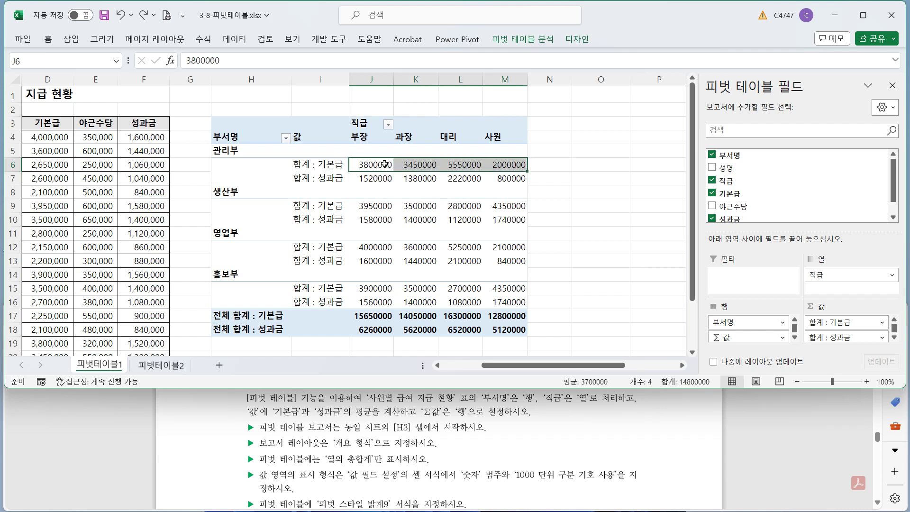
{"action": "left_click", "coordinate": [386, 164]}
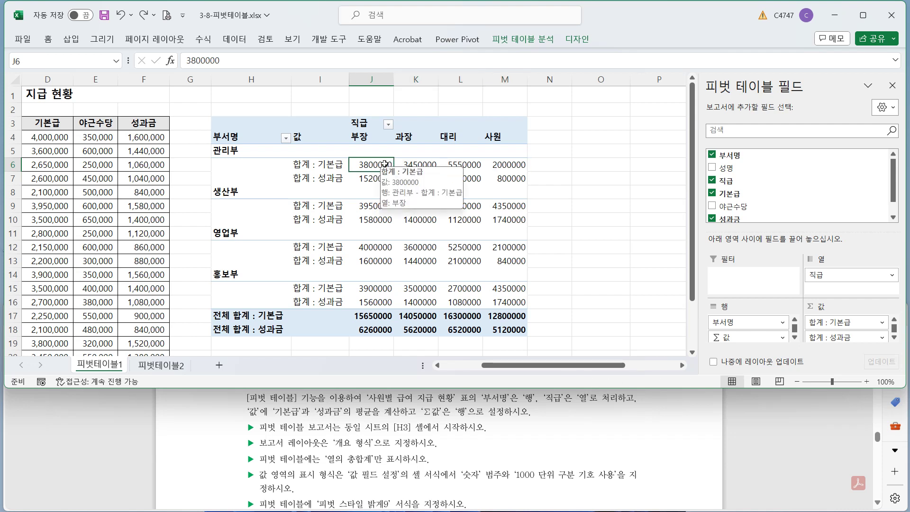
{"action": "right_click", "coordinate": [386, 164]}
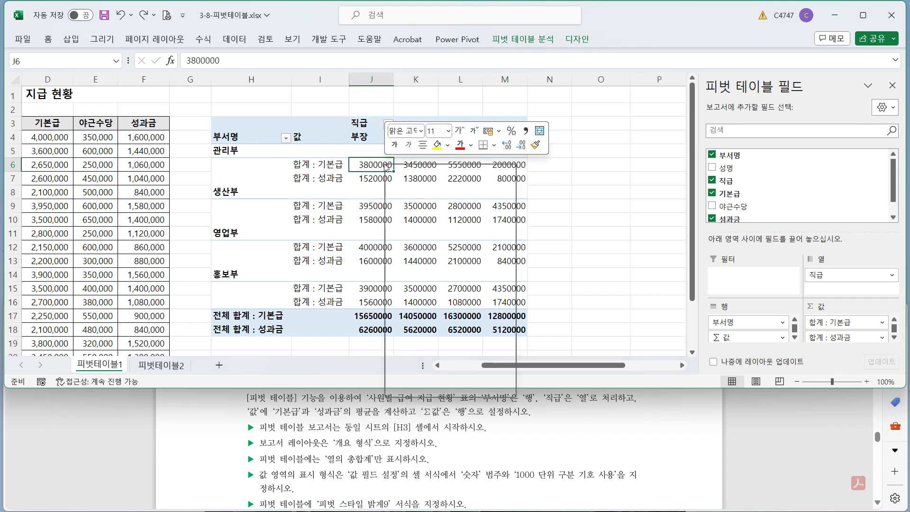
{"action": "left_click", "coordinate": [467, 213]}
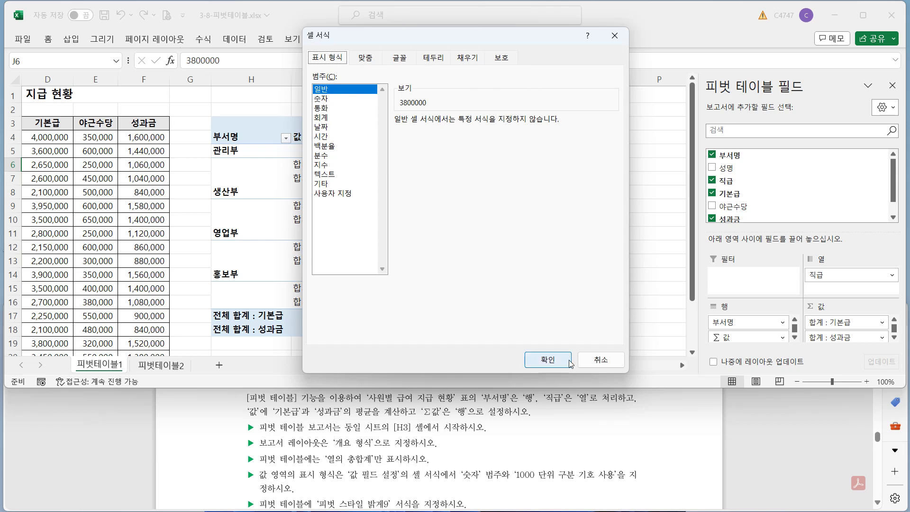
{"action": "left_click", "coordinate": [548, 359]}
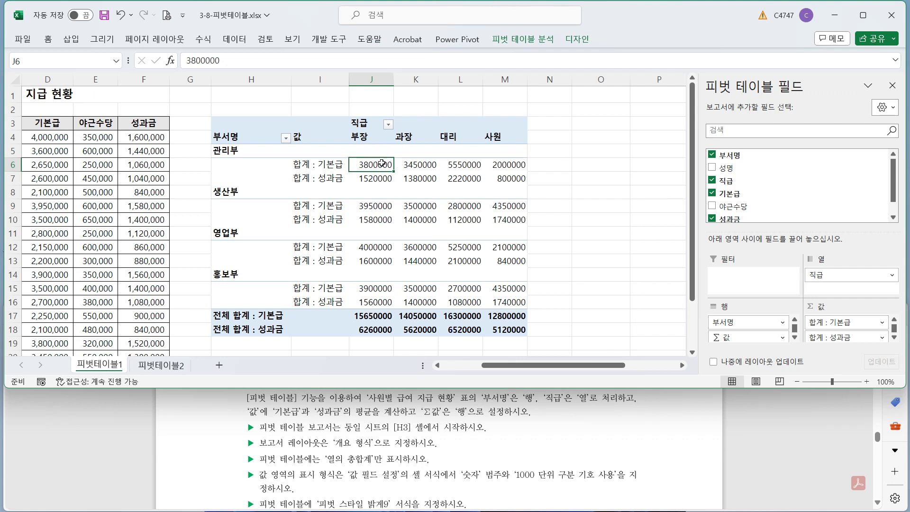
Step: Format the 기본급 value field as 숫자 with the 1000 단위 구분 기호 and summarize it by 평균
{"action": "left_click", "coordinate": [540, 41]}
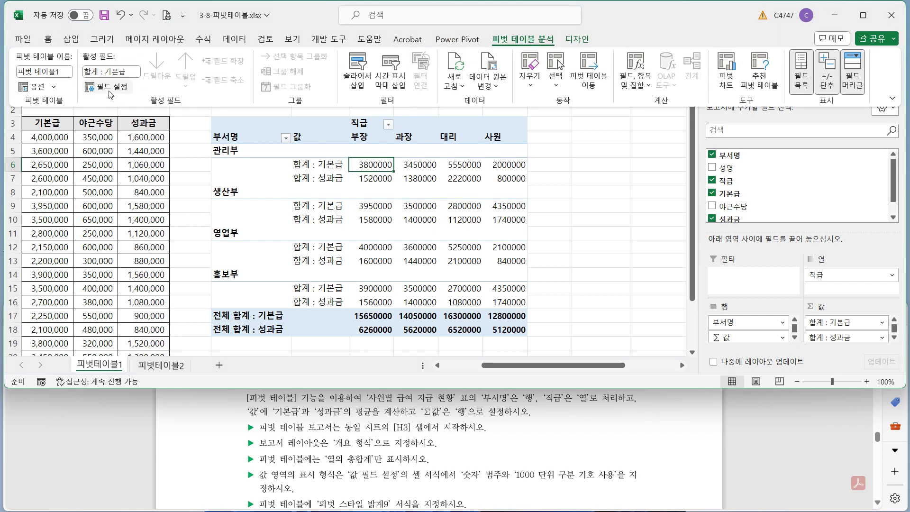
{"action": "left_click", "coordinate": [110, 87]}
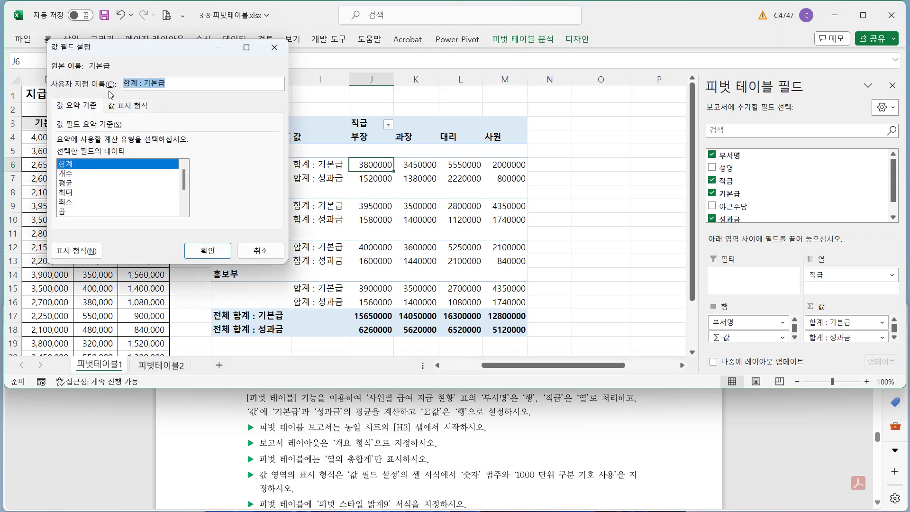
{"action": "left_click", "coordinate": [90, 255]}
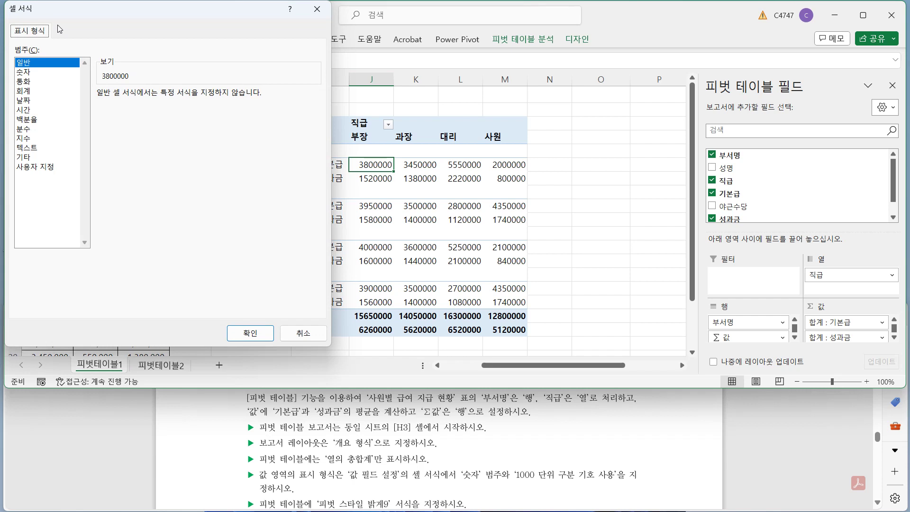
{"action": "left_click_drag", "start_coordinate": [68, 7], "coordinate": [68, 16]}
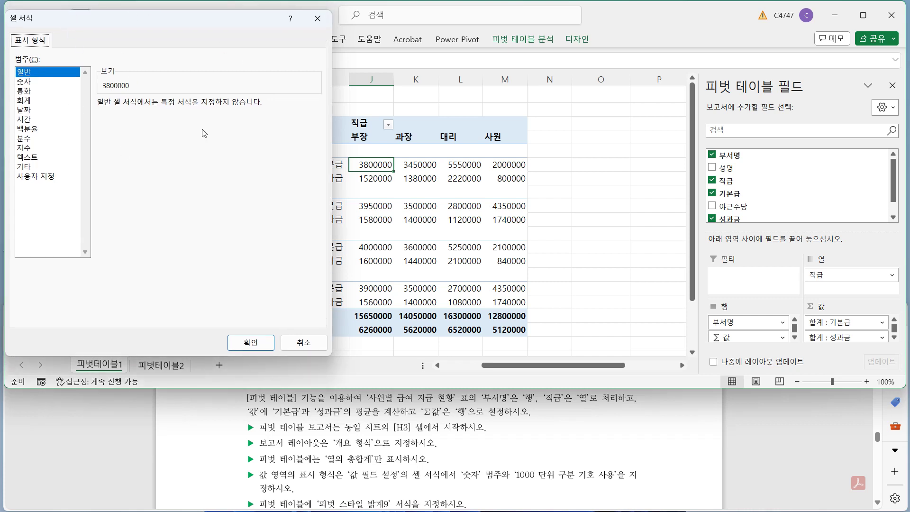
{"action": "left_click", "coordinate": [23, 82]}
{"action": "left_click", "coordinate": [101, 122]}
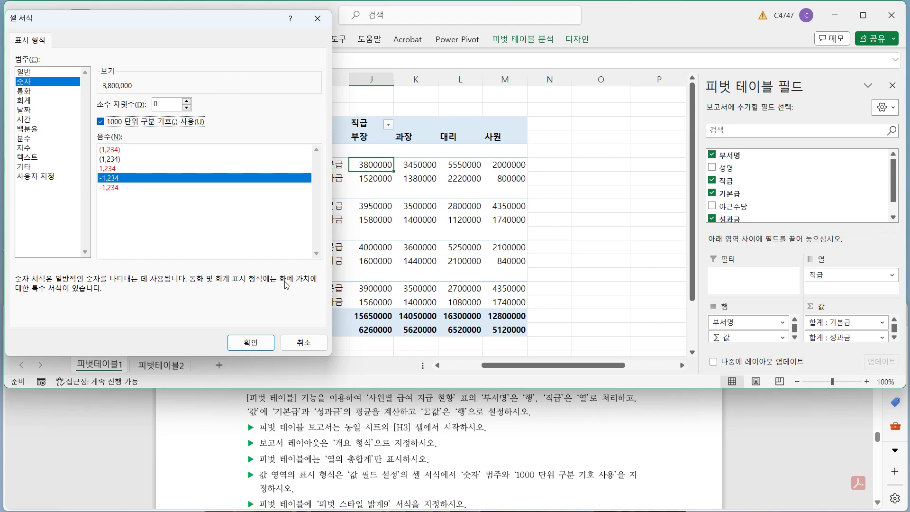
{"action": "left_click", "coordinate": [251, 343]}
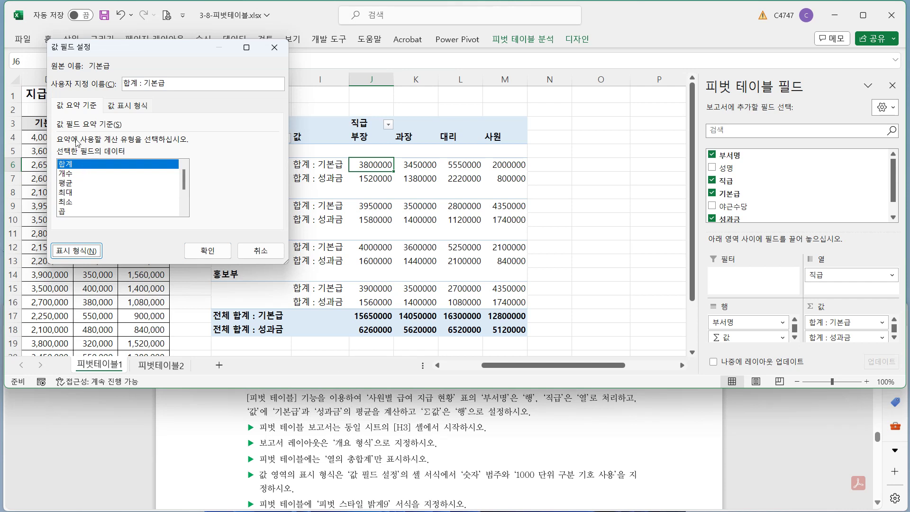
{"action": "left_click", "coordinate": [81, 184]}
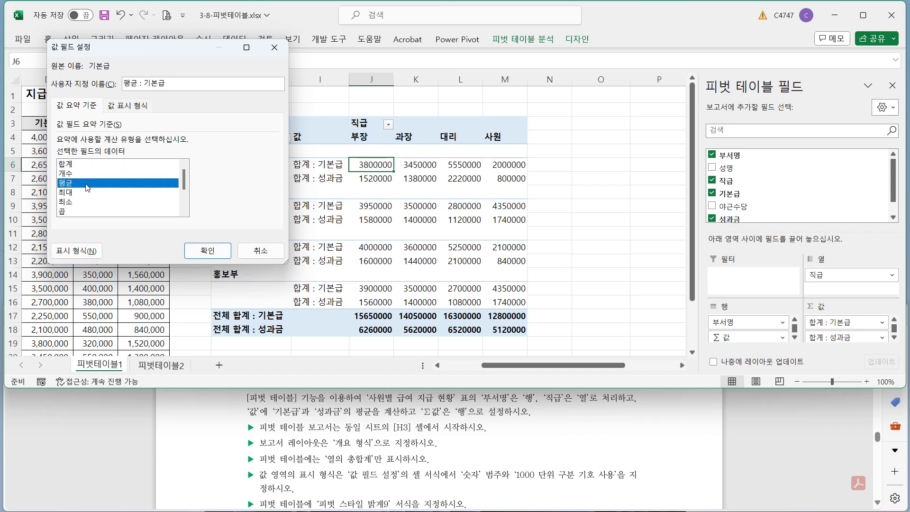
{"action": "left_click", "coordinate": [217, 252]}
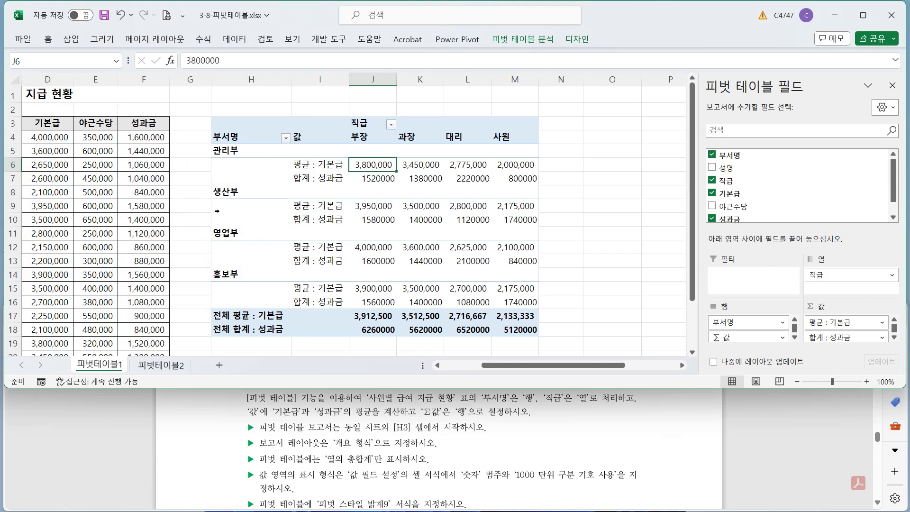
Step: Format the 성과금 value field as 숫자 with the 1000 단위 구분 기호 and summarize it by 평균
{"action": "left_click", "coordinate": [375, 183]}
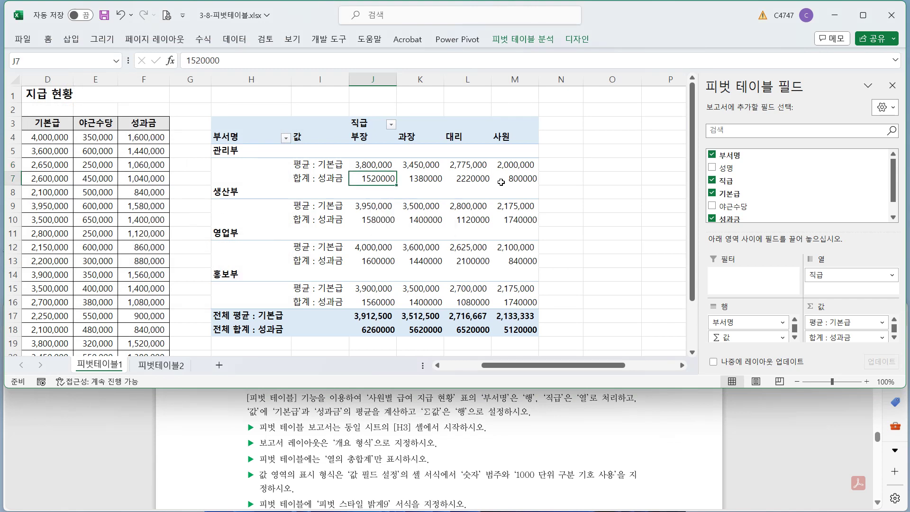
{"action": "mouse_move", "coordinate": [436, 179]}
{"action": "mouse_move", "coordinate": [378, 180]}
{"action": "left_click", "coordinate": [529, 43]}
{"action": "left_click", "coordinate": [123, 88]}
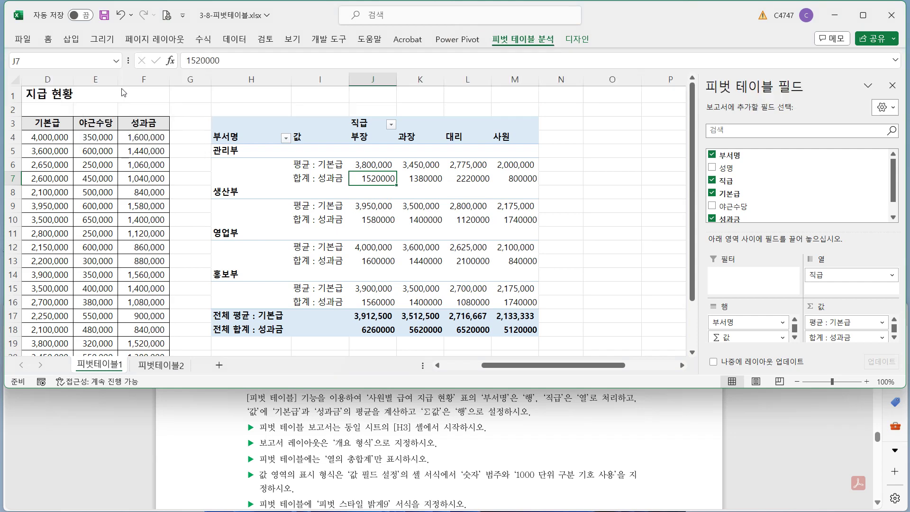
{"action": "left_click", "coordinate": [97, 254]}
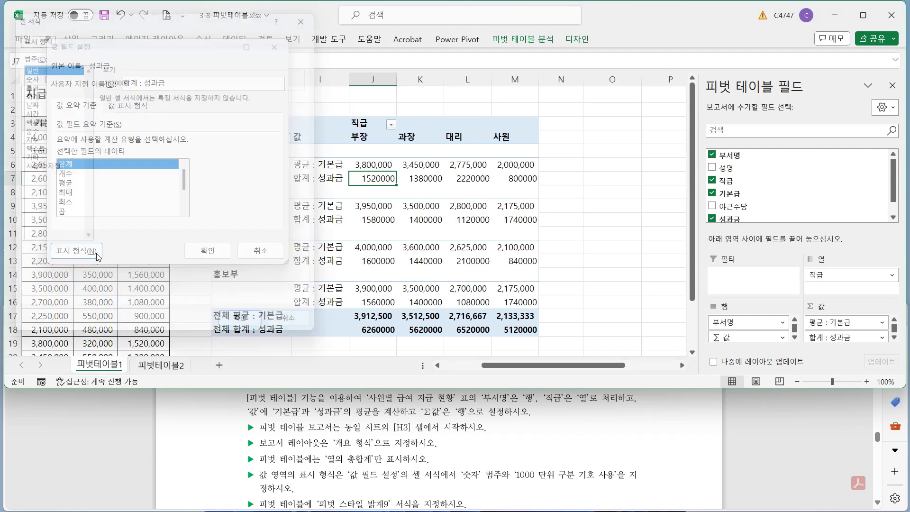
{"action": "left_click", "coordinate": [31, 74]}
{"action": "left_click", "coordinate": [134, 113]}
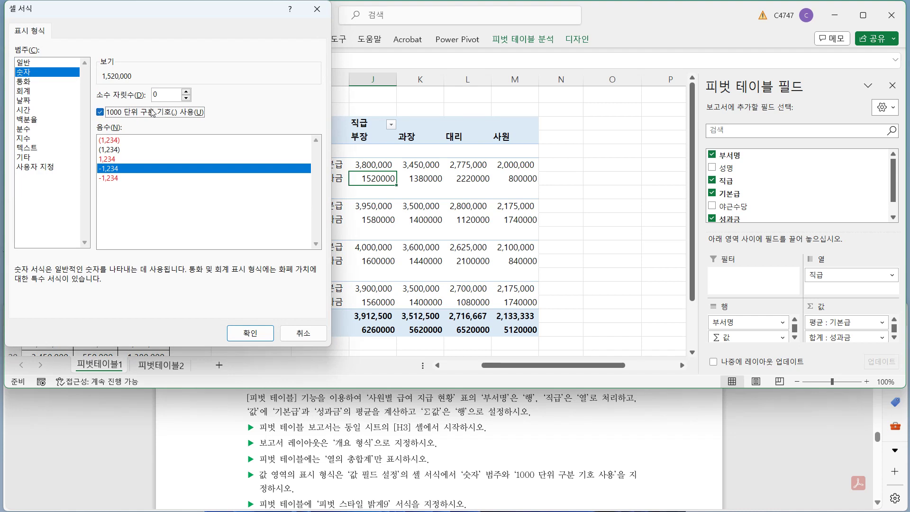
{"action": "left_click", "coordinate": [251, 333]}
{"action": "left_click", "coordinate": [83, 186]}
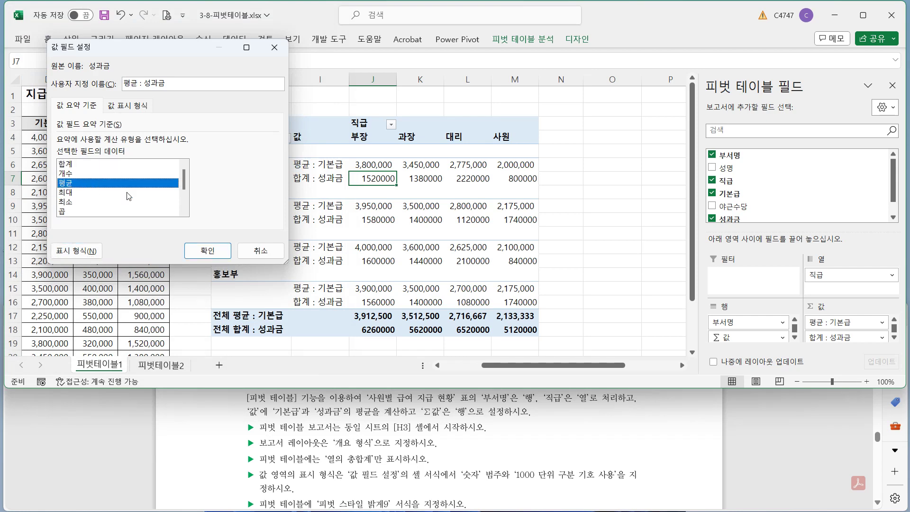
{"action": "left_click", "coordinate": [217, 253]}
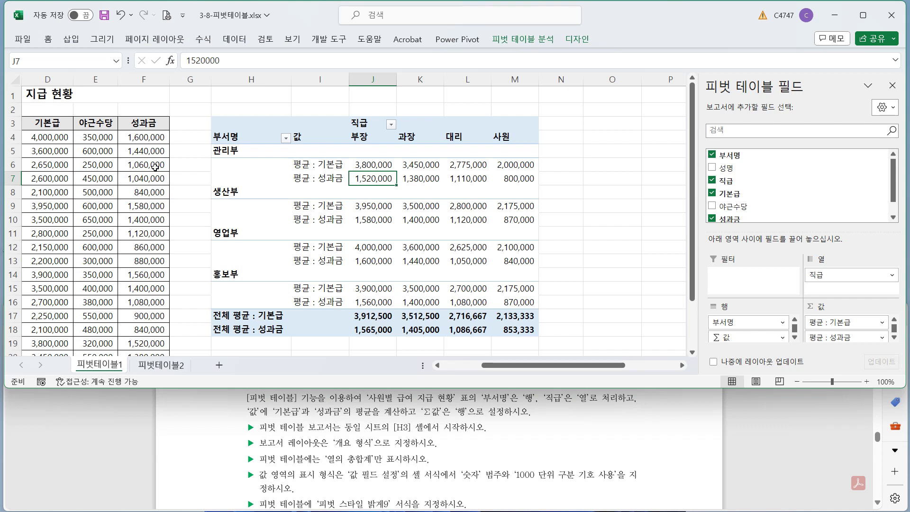
Step: Apply the 피벗 스타일 밝게 9 style to the pivot table
{"action": "left_click", "coordinate": [569, 41]}
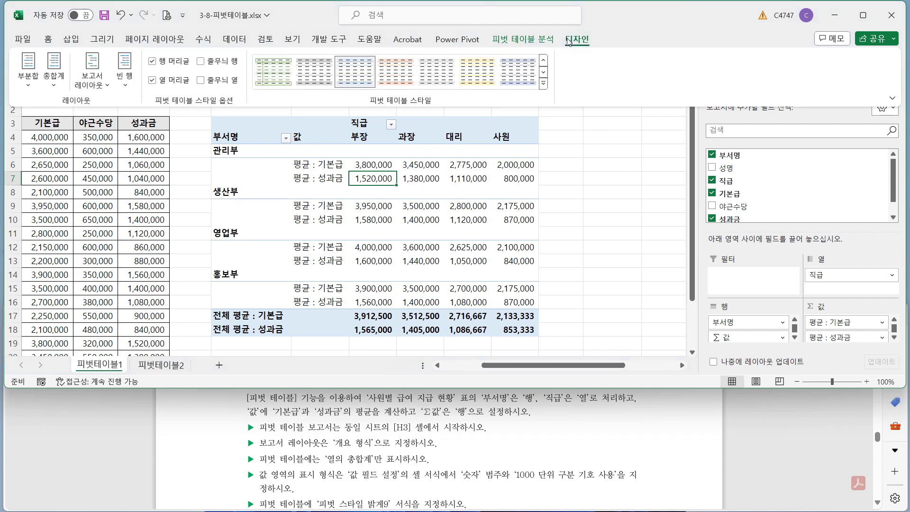
{"action": "left_click", "coordinate": [544, 84]}
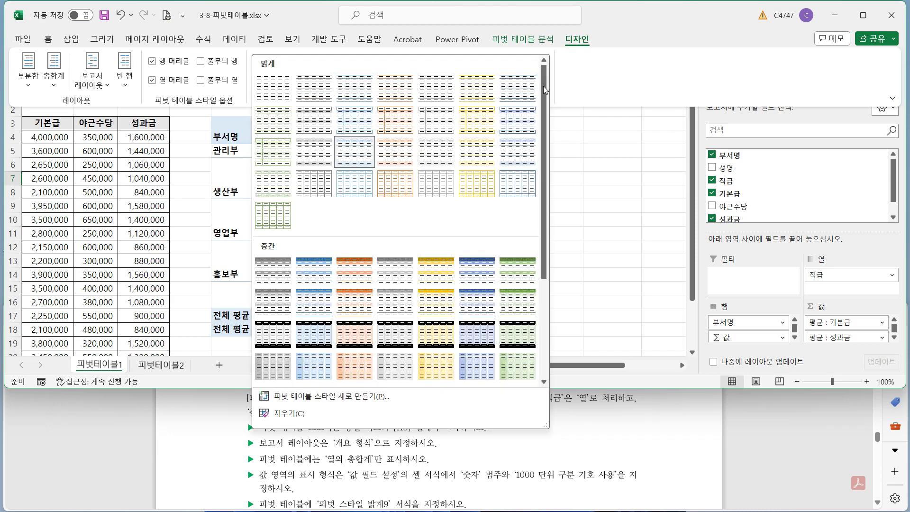
{"action": "left_click", "coordinate": [370, 117]}
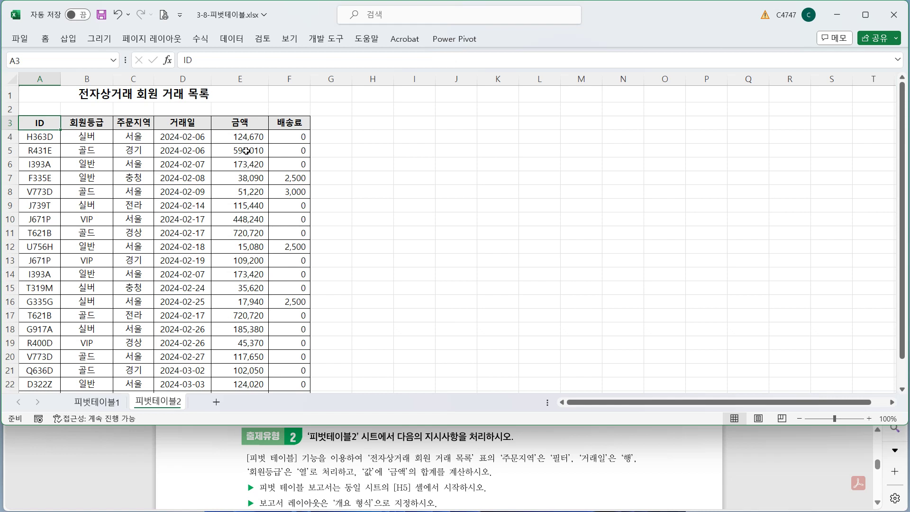
Step: Insert a pivot table from range A3:F24 of the 피벗테이블2 sheet, placed in the existing worksheet at cell H5
{"action": "left_click", "coordinate": [384, 149]}
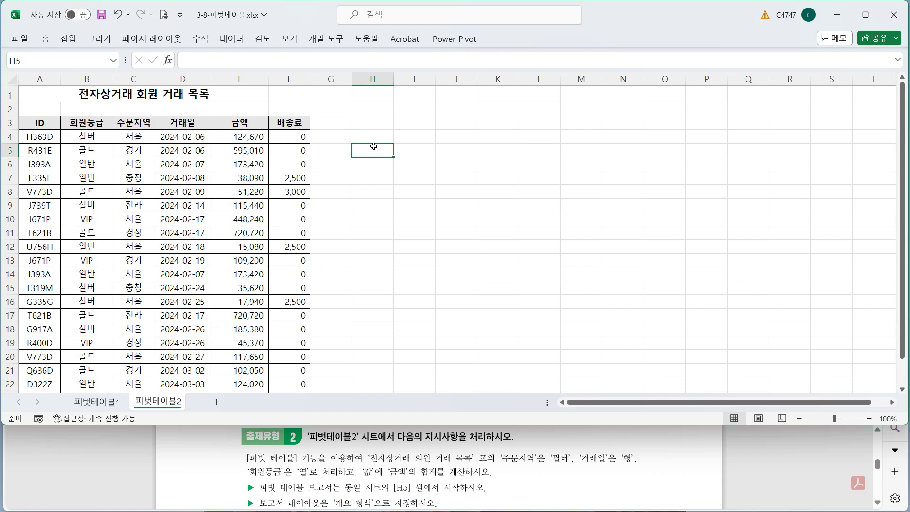
{"action": "left_click", "coordinate": [34, 122]}
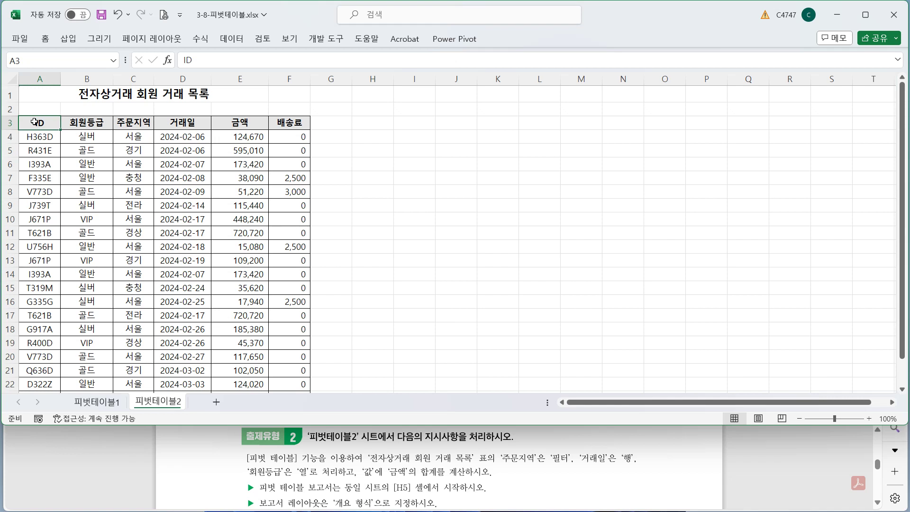
{"action": "key", "text": "ctrl+shift+Right"}
{"action": "key", "text": "ctrl+shift+Down"}
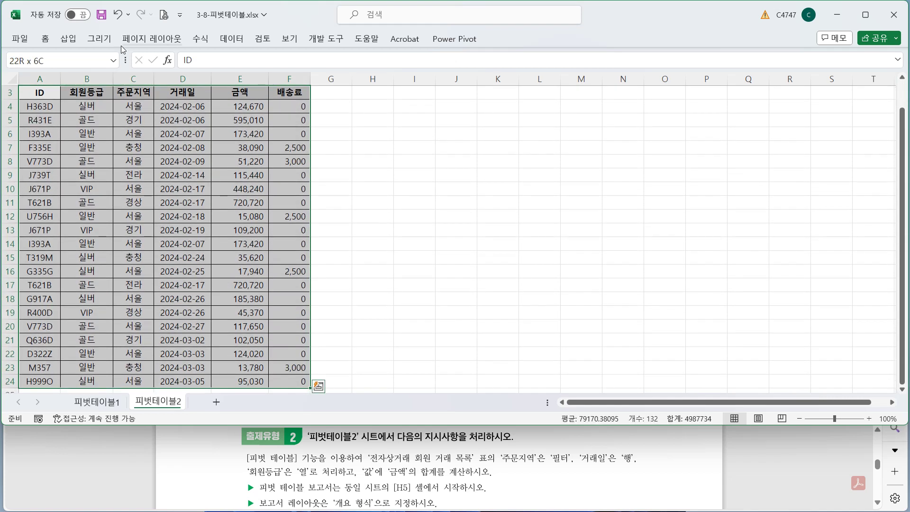
{"action": "left_click", "coordinate": [68, 39]}
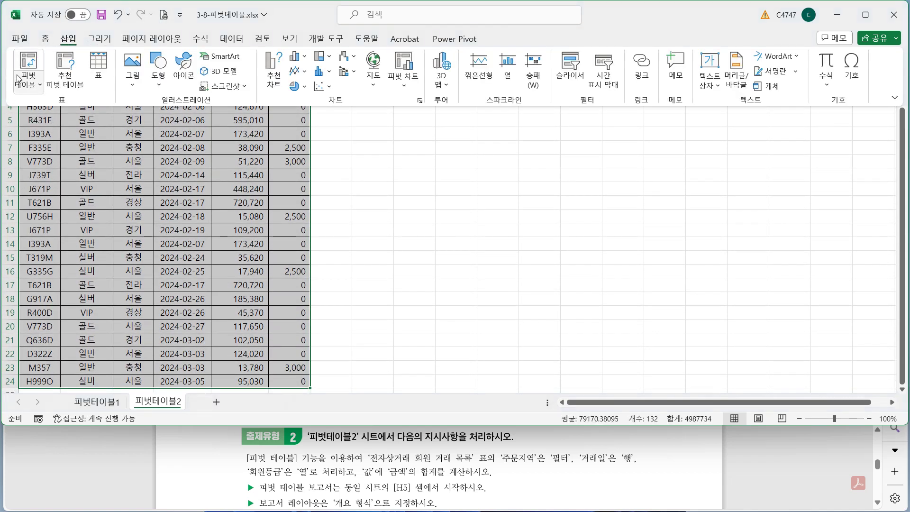
{"action": "left_click", "coordinate": [21, 85]}
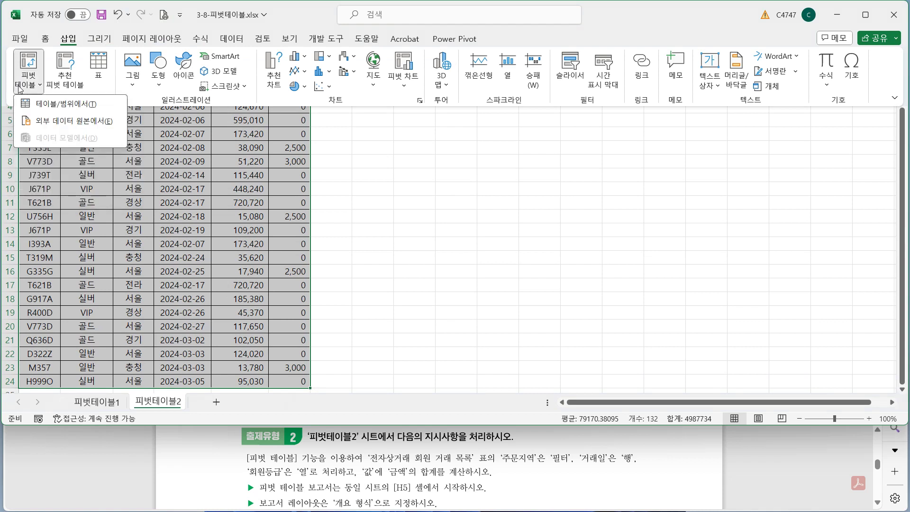
{"action": "left_click", "coordinate": [63, 105]}
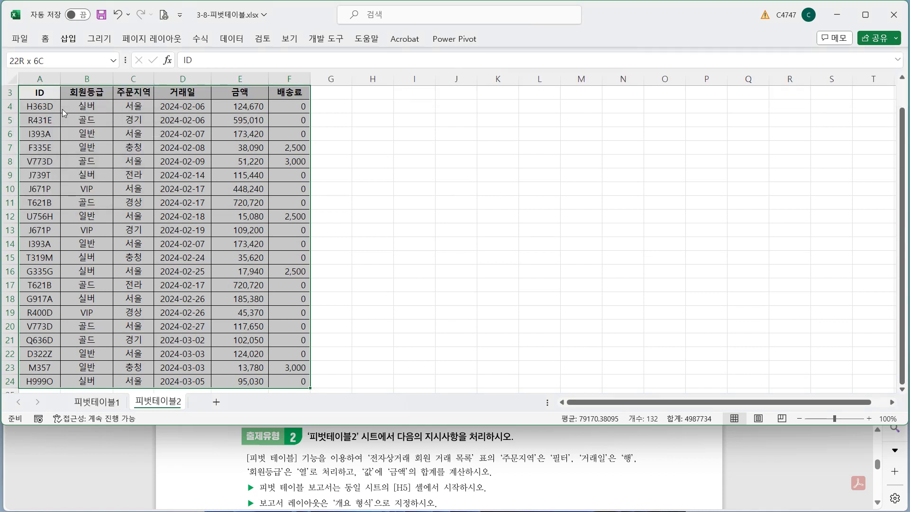
{"action": "scroll", "coordinate": [567, 205], "scroll_direction": "up", "scroll_amount": 1}
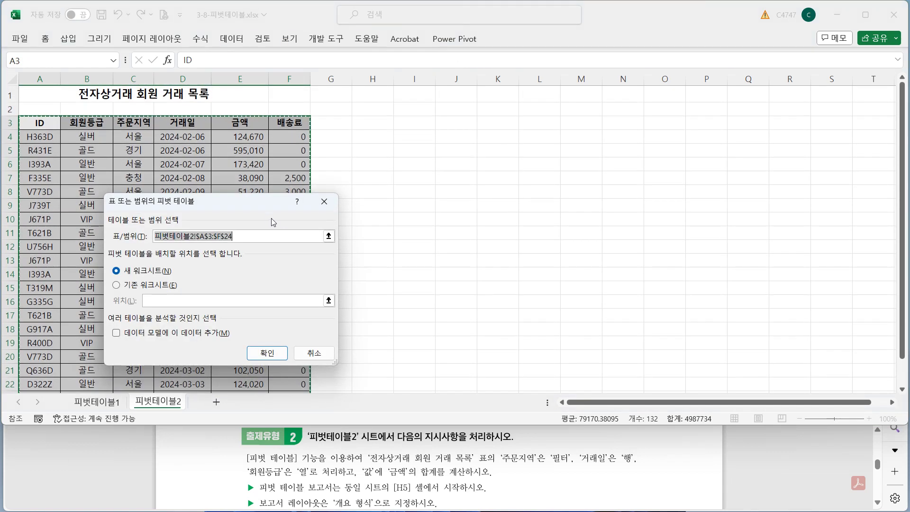
{"action": "left_click_drag", "start_coordinate": [250, 201], "coordinate": [619, 98]}
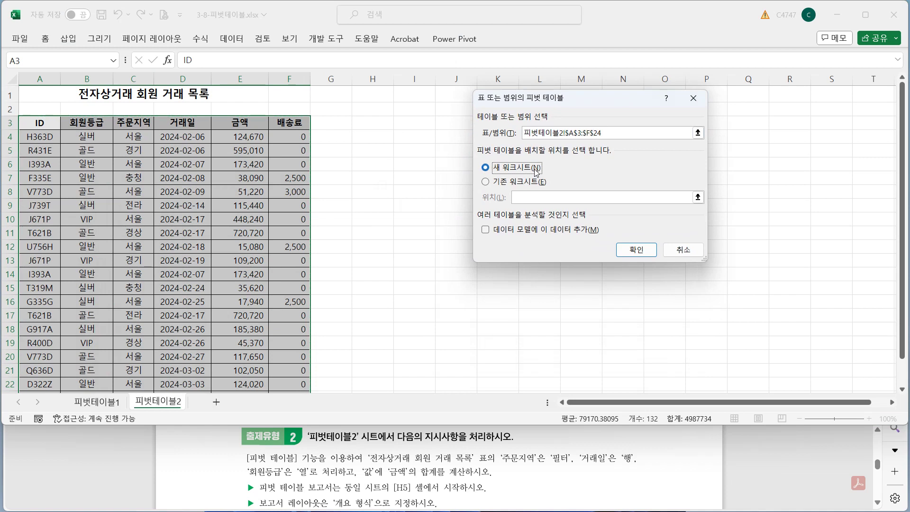
{"action": "left_click", "coordinate": [525, 186]}
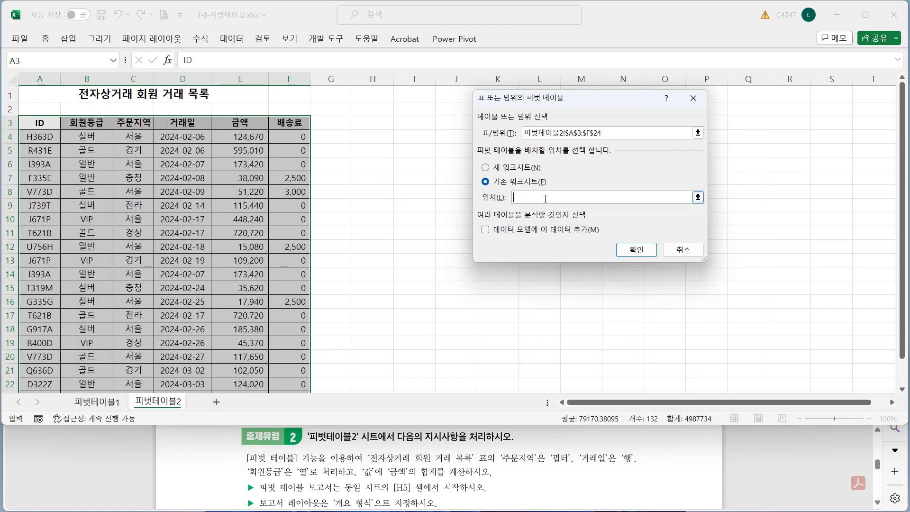
{"action": "left_click", "coordinate": [372, 150]}
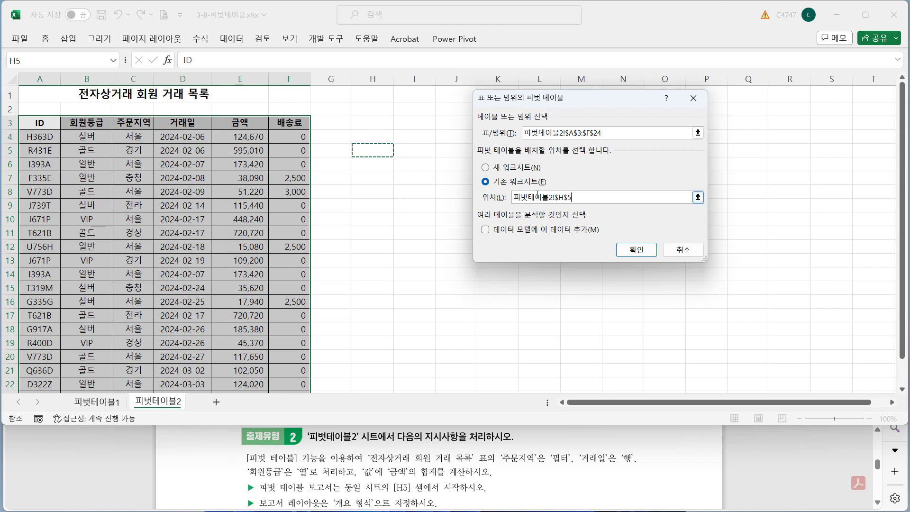
{"action": "left_click", "coordinate": [530, 183]}
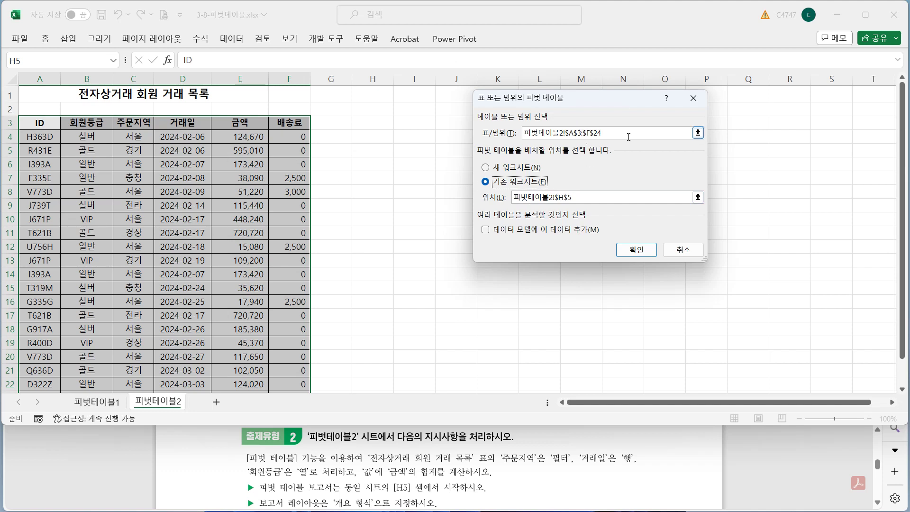
{"action": "left_click", "coordinate": [636, 249]}
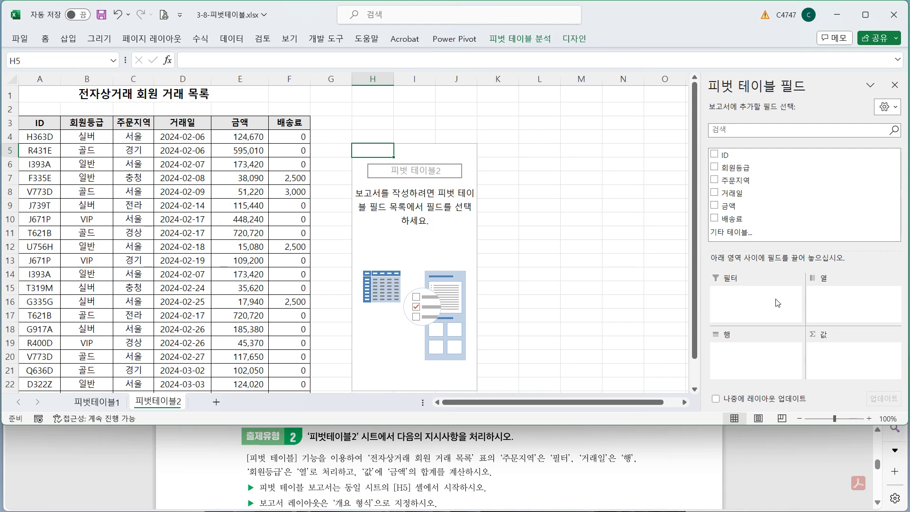
Step: Assign 주문지역 to the new pivot table's filter, 거래일 to rows, 회원등급 to columns and 금액 to values
{"action": "left_click_drag", "start_coordinate": [736, 181], "coordinate": [759, 314]}
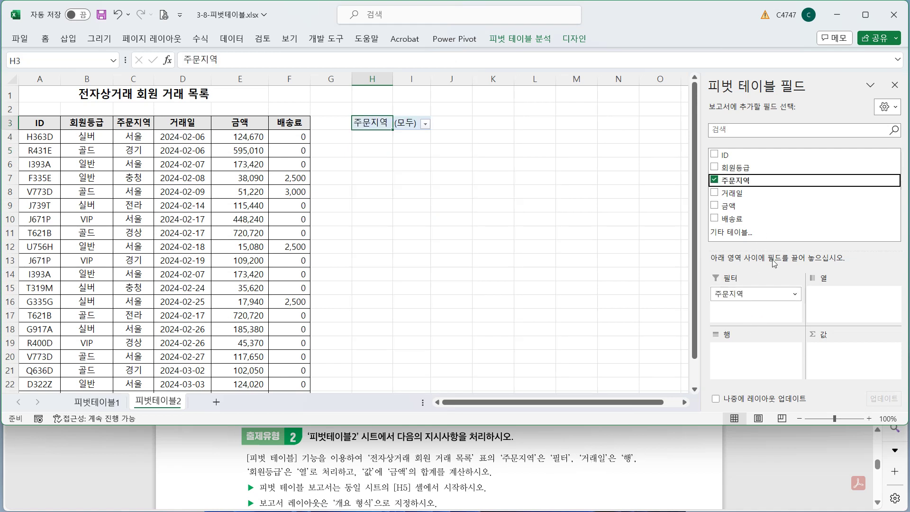
{"action": "left_click_drag", "start_coordinate": [744, 198], "coordinate": [750, 368]}
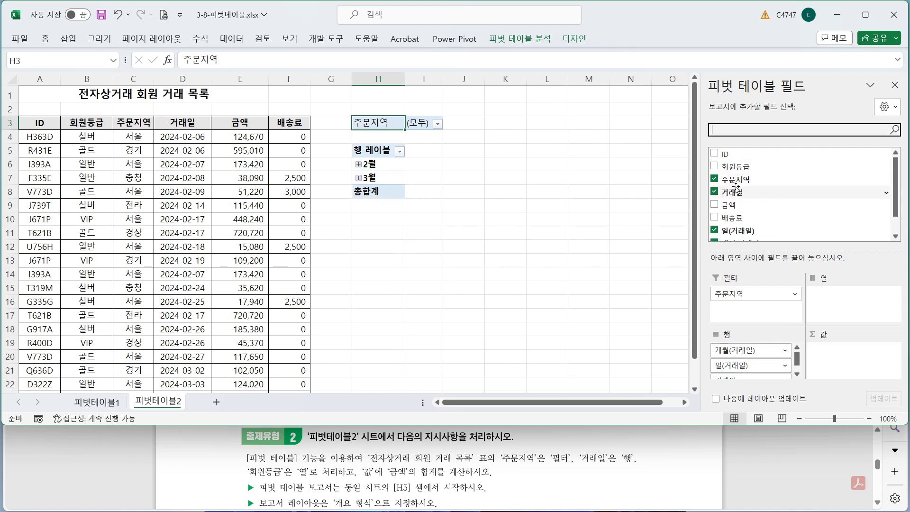
{"action": "left_click_drag", "start_coordinate": [736, 166], "coordinate": [838, 303]}
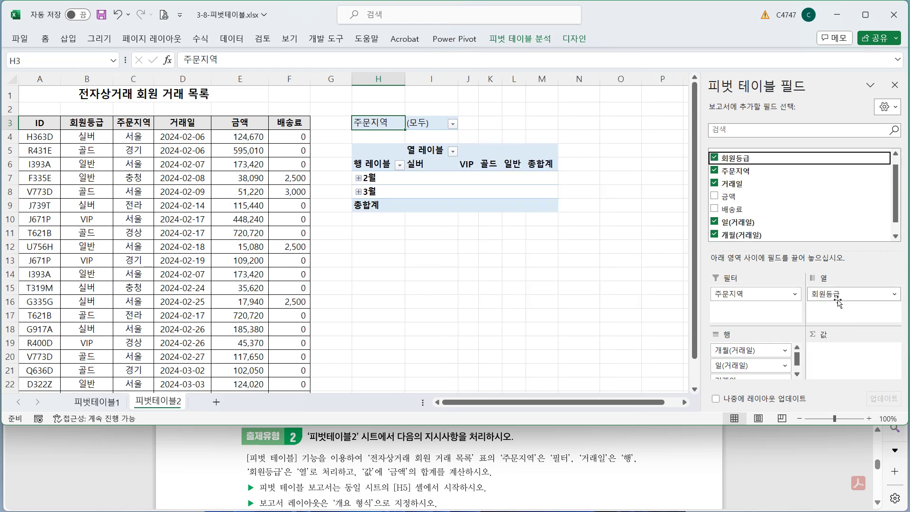
{"action": "left_click_drag", "start_coordinate": [749, 199], "coordinate": [844, 363]}
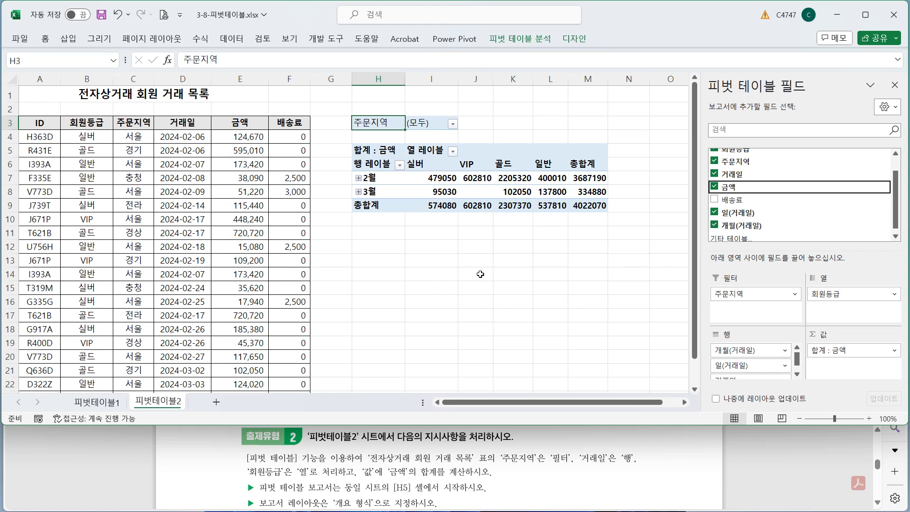
Step: Set the report layout of the 금액 pivot table to 개요 형식으로 표시
{"action": "left_click", "coordinate": [574, 39]}
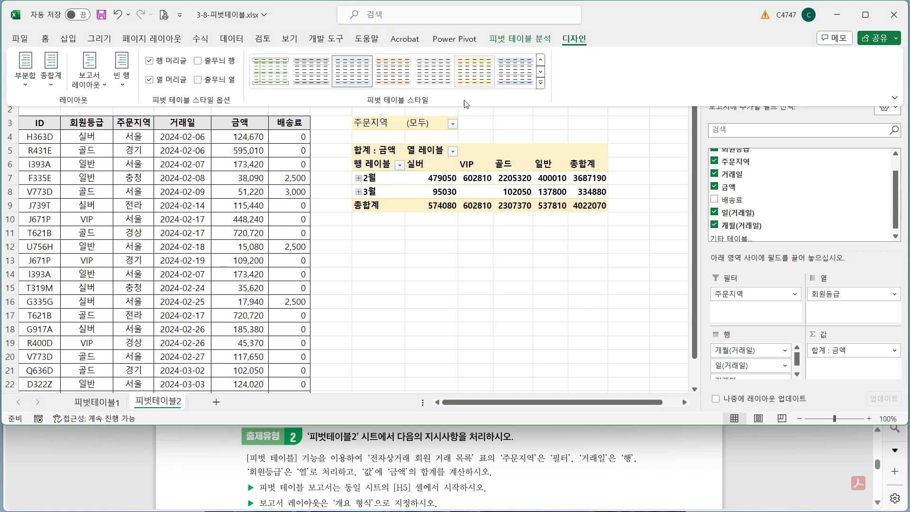
{"action": "left_click", "coordinate": [91, 88]}
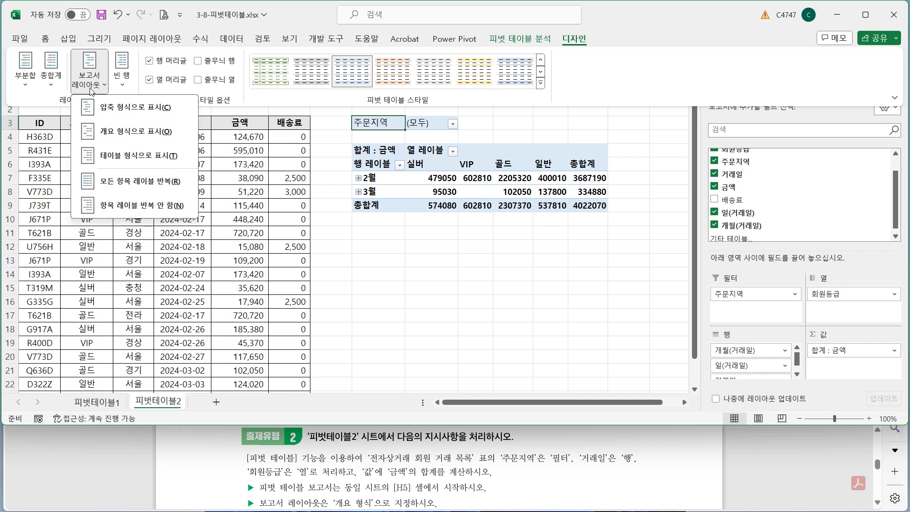
{"action": "left_click", "coordinate": [136, 132]}
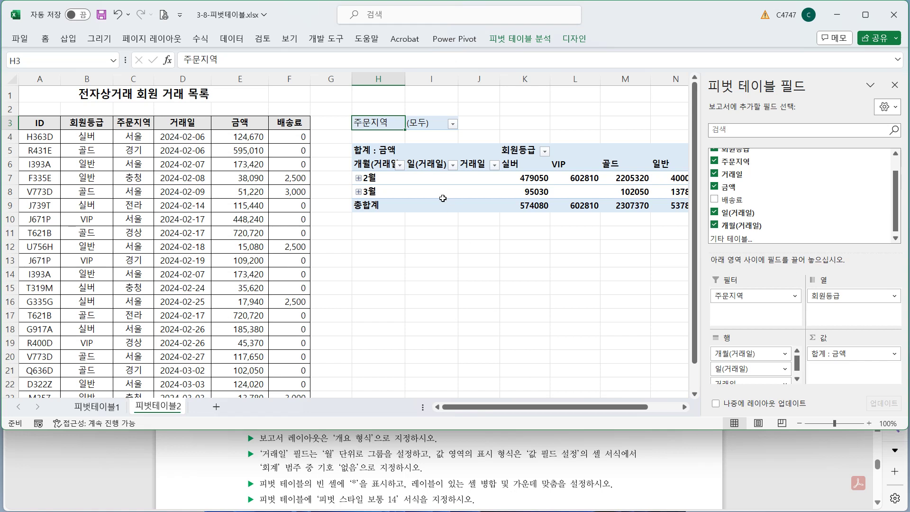
Step: Group the pivot table's 거래일 row field by 월 only, with the 일 unit deselected
{"action": "left_click", "coordinate": [393, 179]}
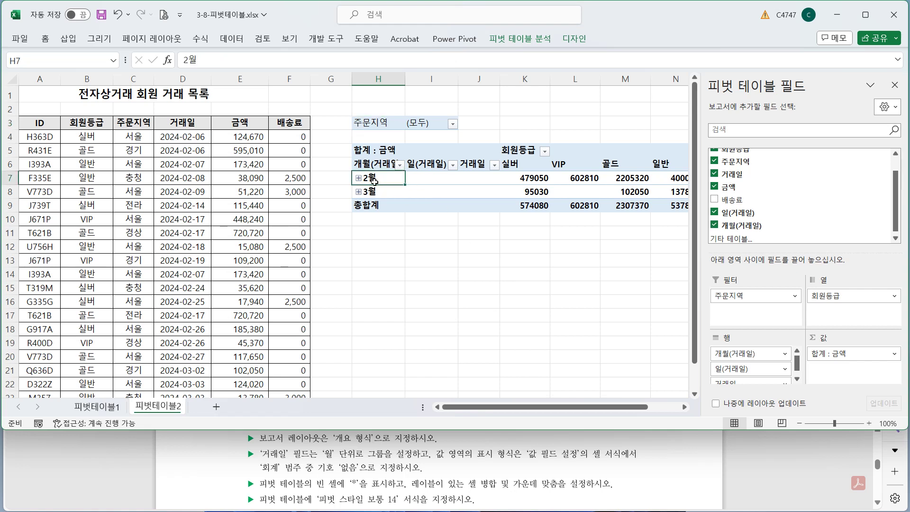
{"action": "left_click", "coordinate": [521, 39]}
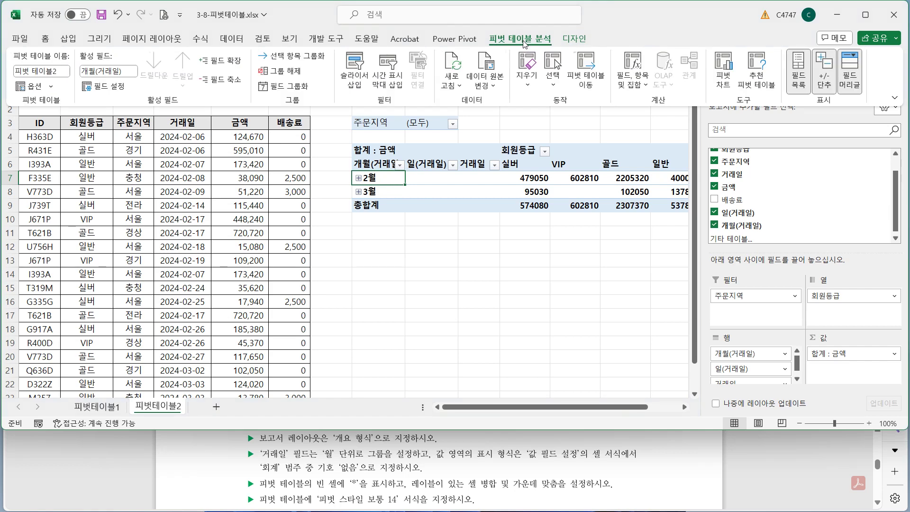
{"action": "left_click", "coordinate": [322, 63]}
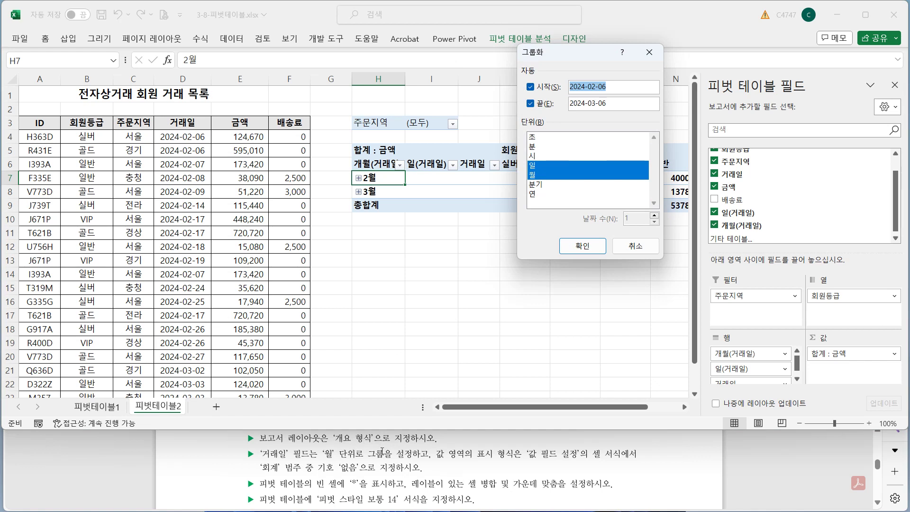
{"action": "left_click", "coordinate": [556, 179]}
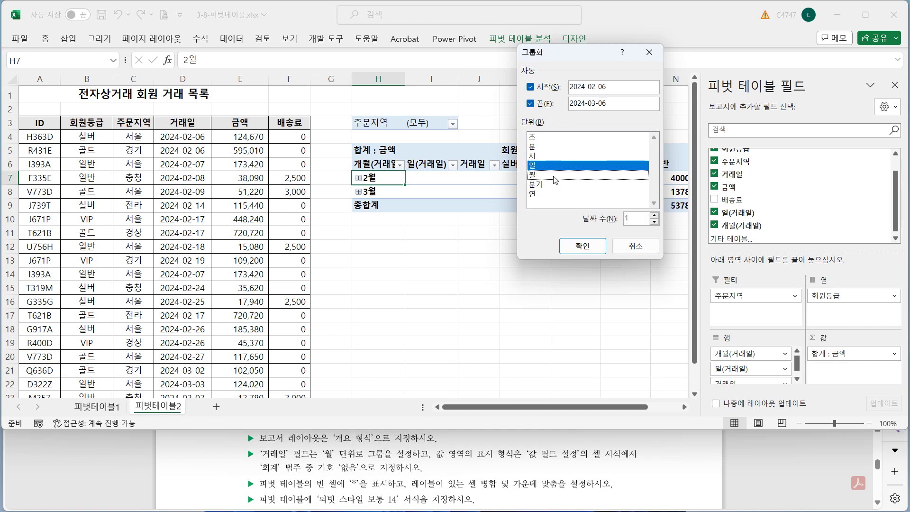
{"action": "left_click", "coordinate": [565, 176]}
{"action": "left_click", "coordinate": [561, 167]}
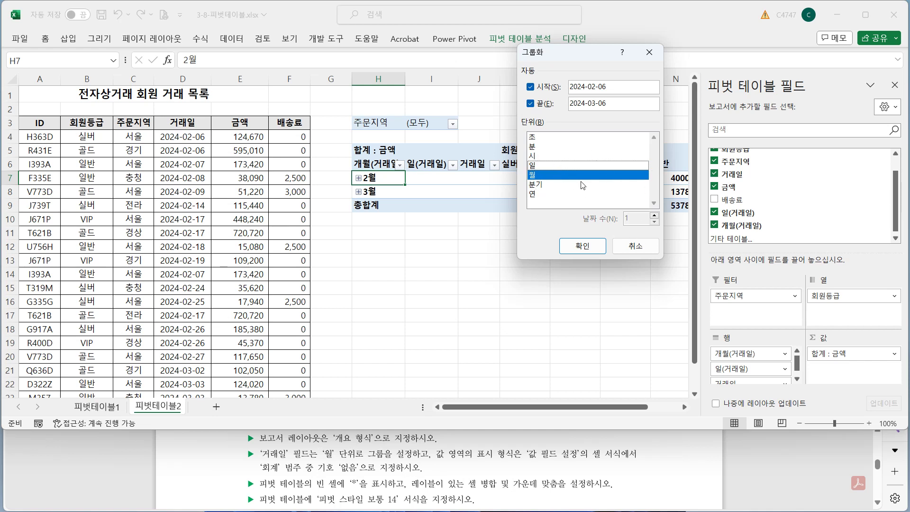
{"action": "left_click", "coordinate": [596, 250]}
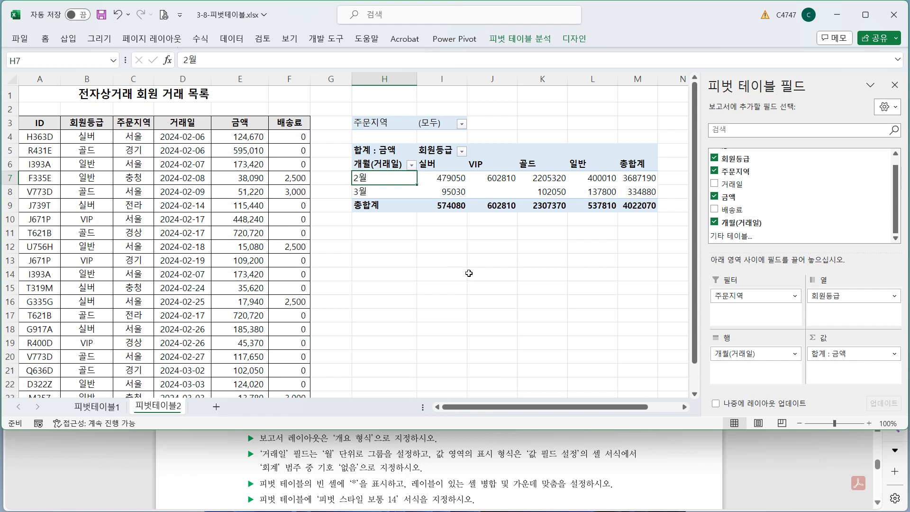
Step: Format the 합계 : 금액 value field with the 회계 category and the currency symbol set to 없음
{"action": "left_click", "coordinate": [459, 178]}
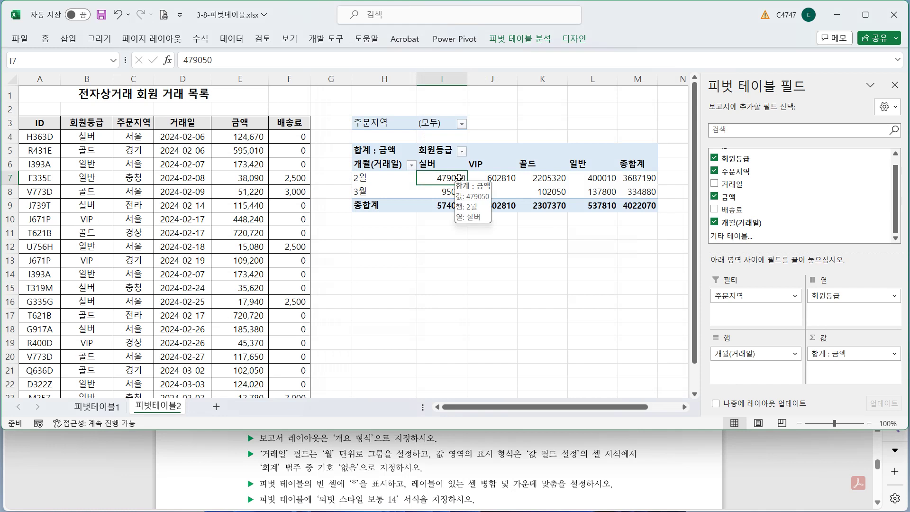
{"action": "left_click", "coordinate": [511, 43]}
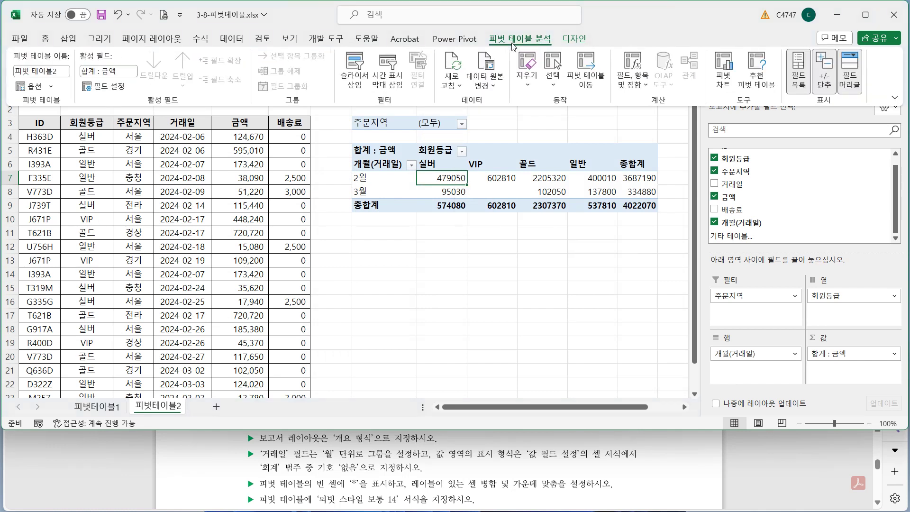
{"action": "left_click", "coordinate": [105, 88]}
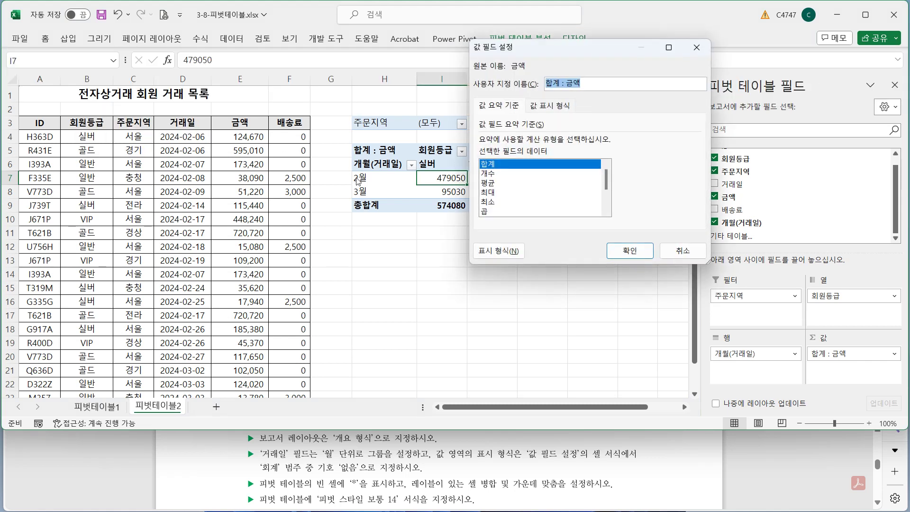
{"action": "left_click_drag", "start_coordinate": [526, 60], "coordinate": [84, 72]}
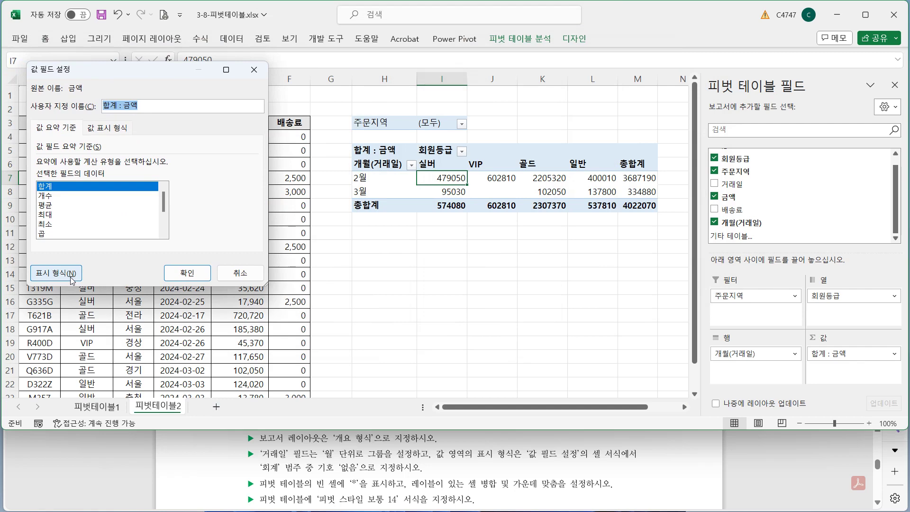
{"action": "left_click", "coordinate": [56, 276]}
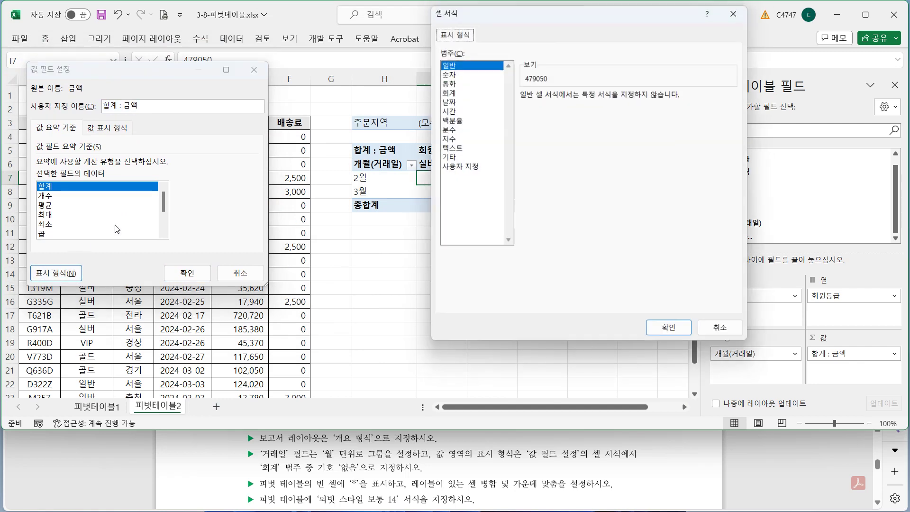
{"action": "left_click_drag", "start_coordinate": [481, 16], "coordinate": [118, 113]}
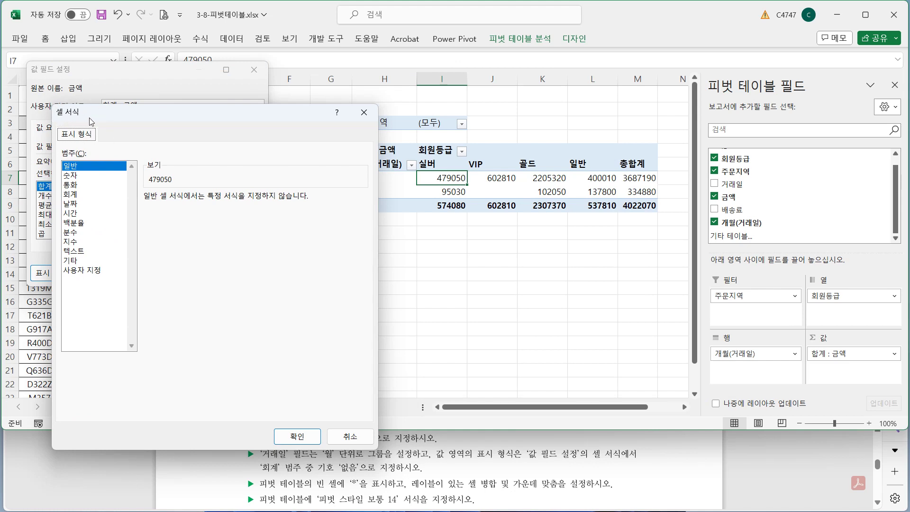
{"action": "left_click", "coordinate": [93, 197]}
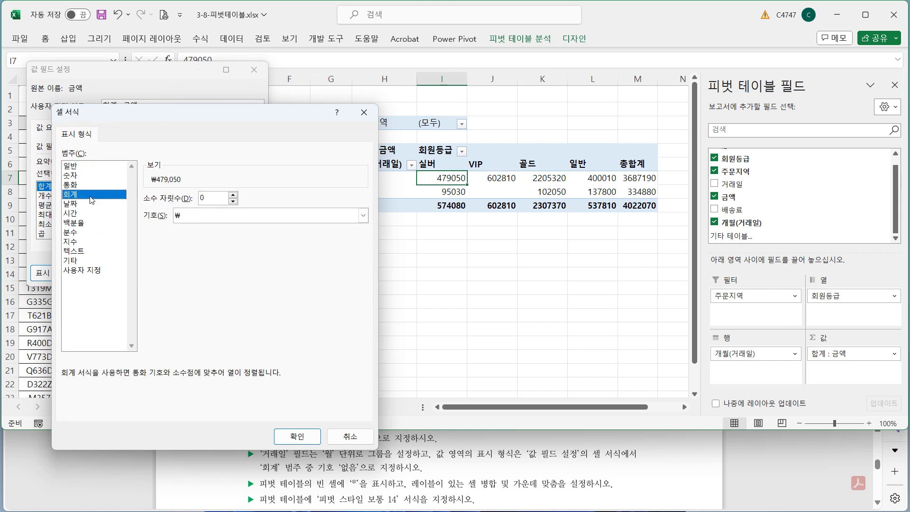
{"action": "left_click", "coordinate": [203, 219]}
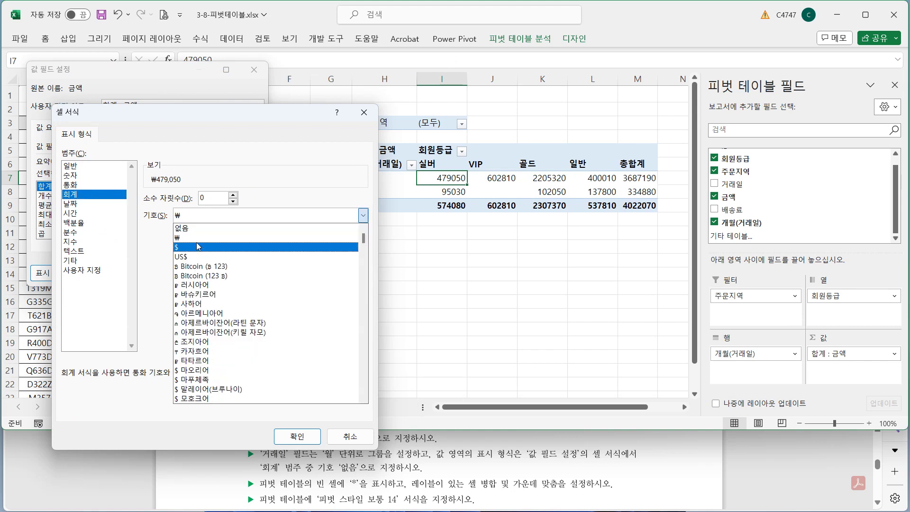
{"action": "left_click", "coordinate": [189, 229]}
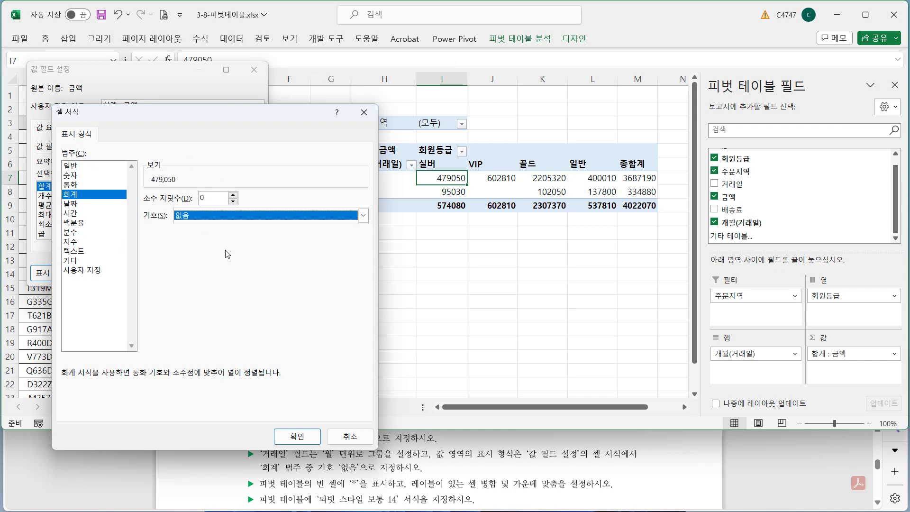
{"action": "left_click", "coordinate": [302, 436]}
{"action": "left_click", "coordinate": [194, 274]}
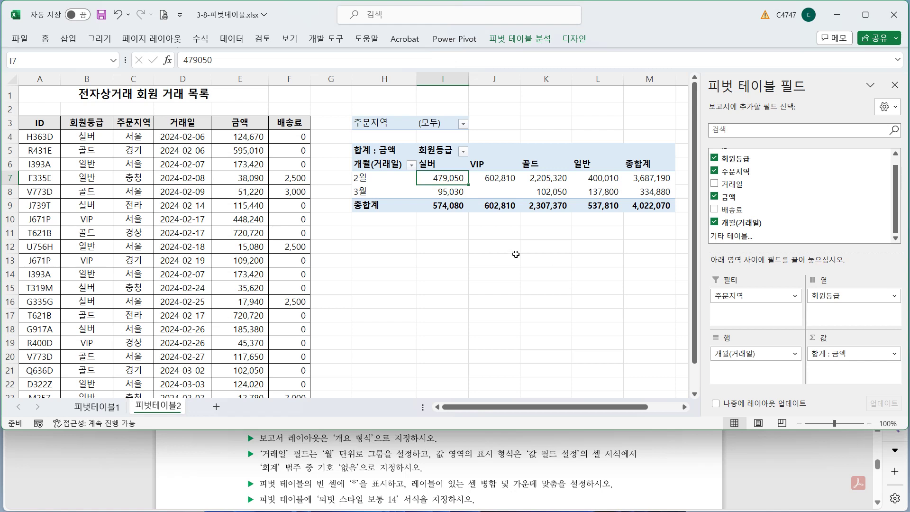
Step: Set the pivot table options to merge and center cells with labels and to show * in empty cells
{"action": "left_click", "coordinate": [502, 192]}
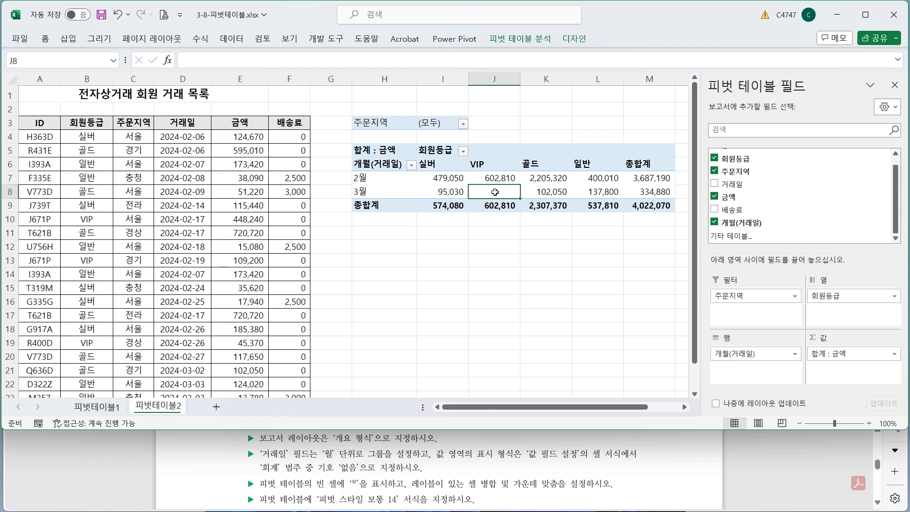
{"action": "mouse_move", "coordinate": [495, 191]}
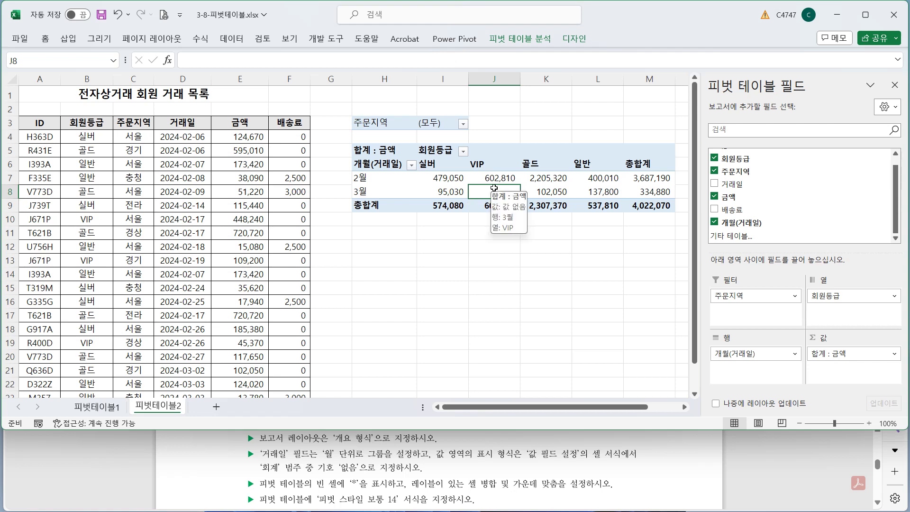
{"action": "left_click", "coordinate": [529, 43]}
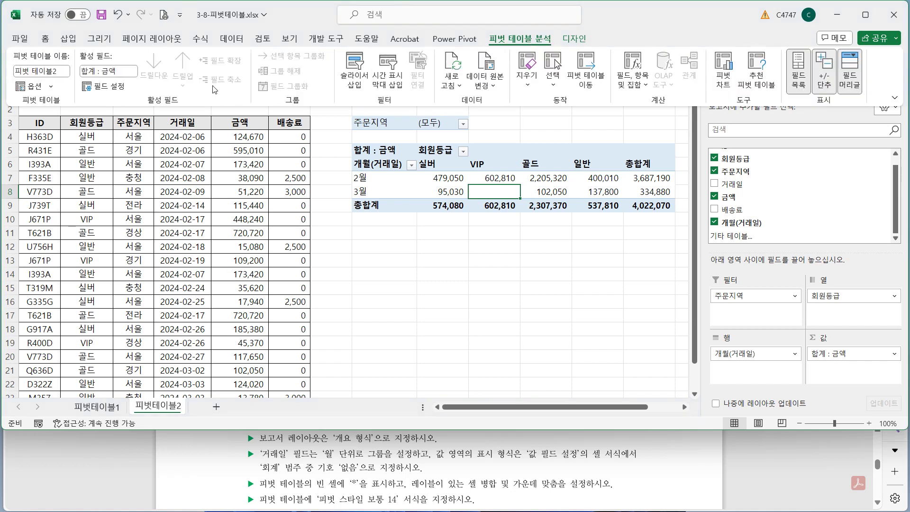
{"action": "left_click", "coordinate": [32, 87]}
{"action": "left_click_drag", "start_coordinate": [130, 26], "coordinate": [164, 58]}
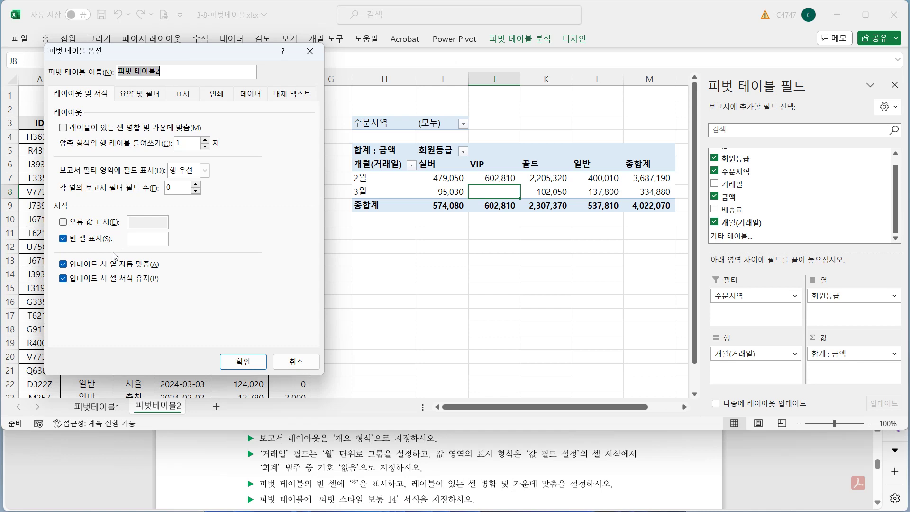
{"action": "left_click", "coordinate": [154, 98]}
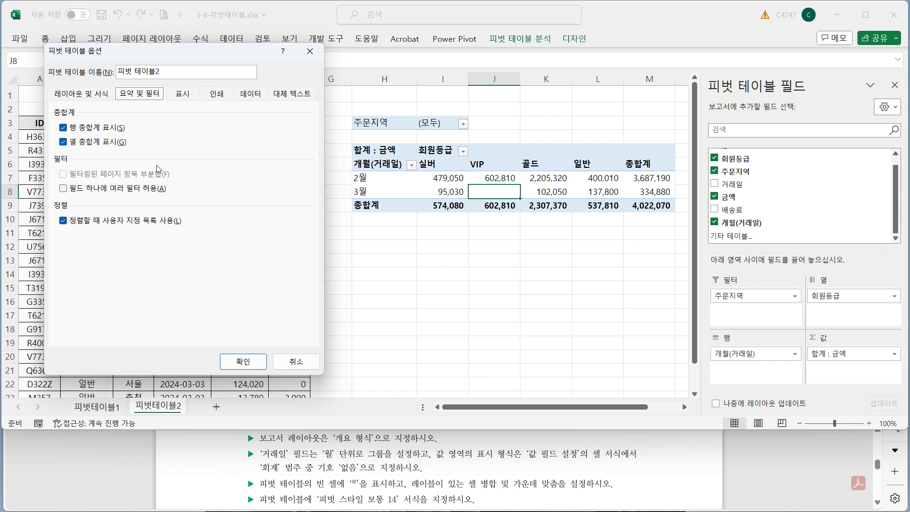
{"action": "left_click", "coordinate": [93, 102]}
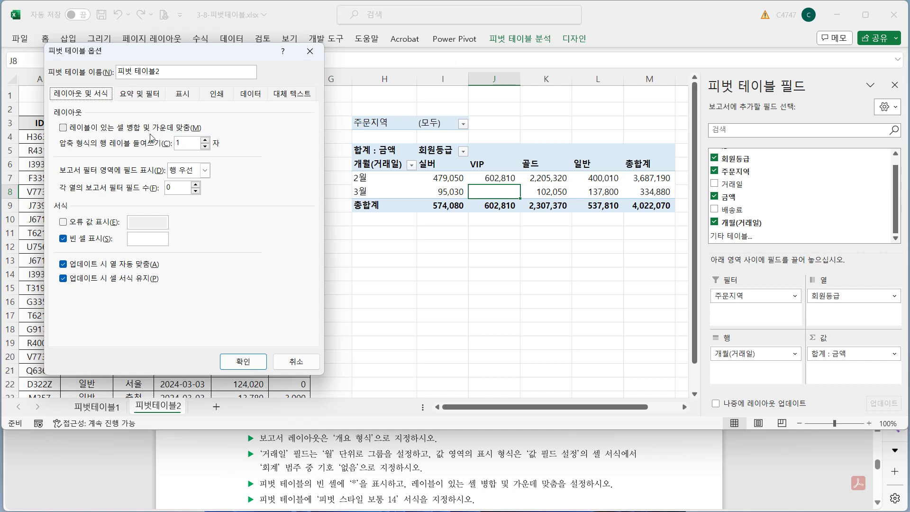
{"action": "left_click", "coordinate": [100, 129]}
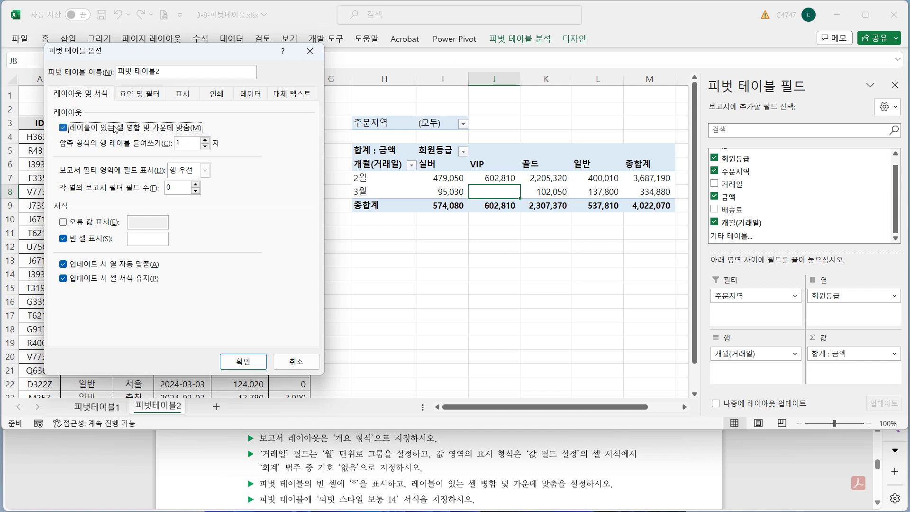
{"action": "left_click", "coordinate": [144, 238]}
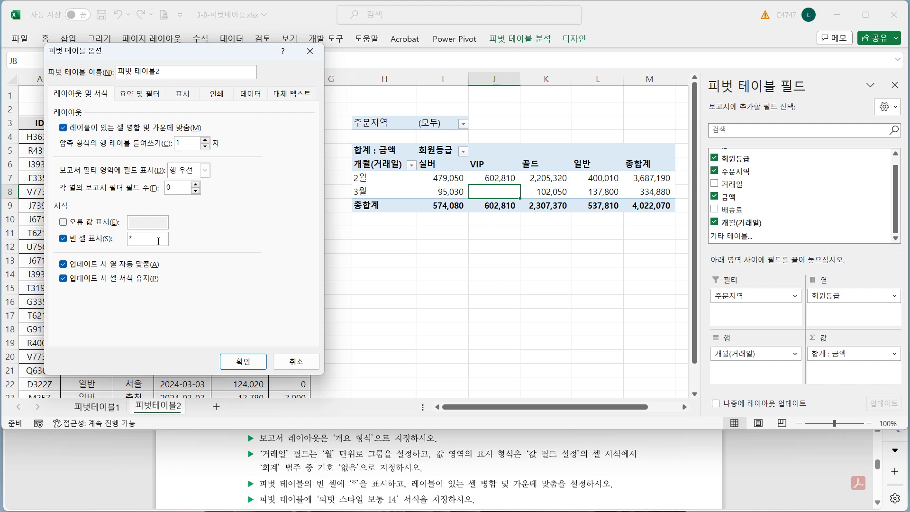
{"action": "left_click", "coordinate": [242, 363]}
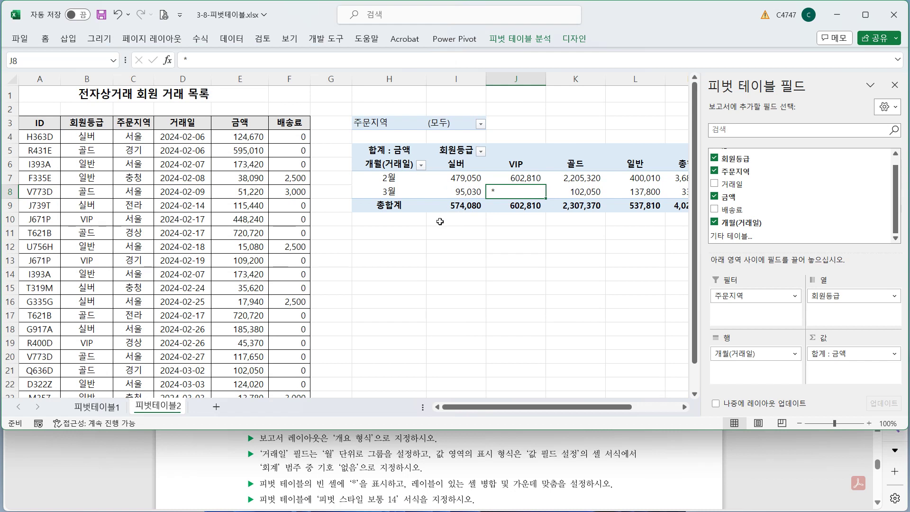
Step: Apply the green 피벗 스타일 보통 14 style to the pivot table
{"action": "left_click", "coordinate": [566, 46]}
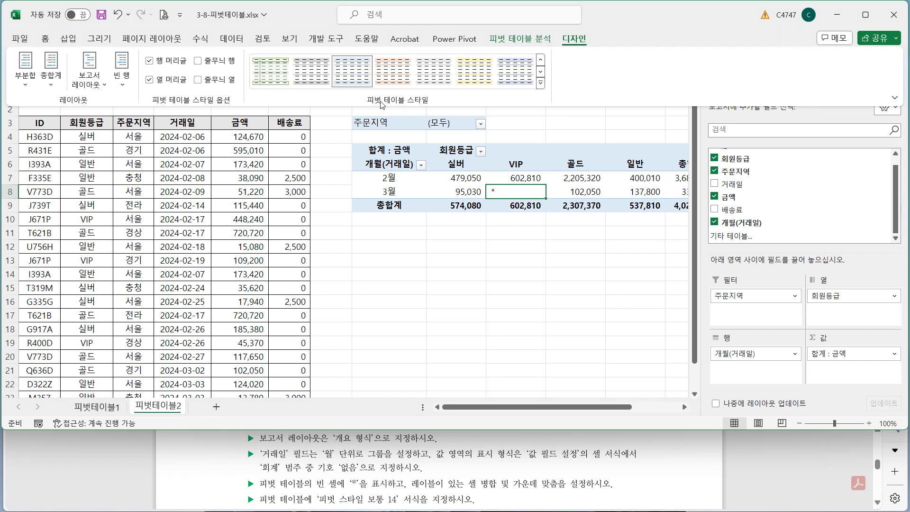
{"action": "left_click", "coordinate": [540, 83]}
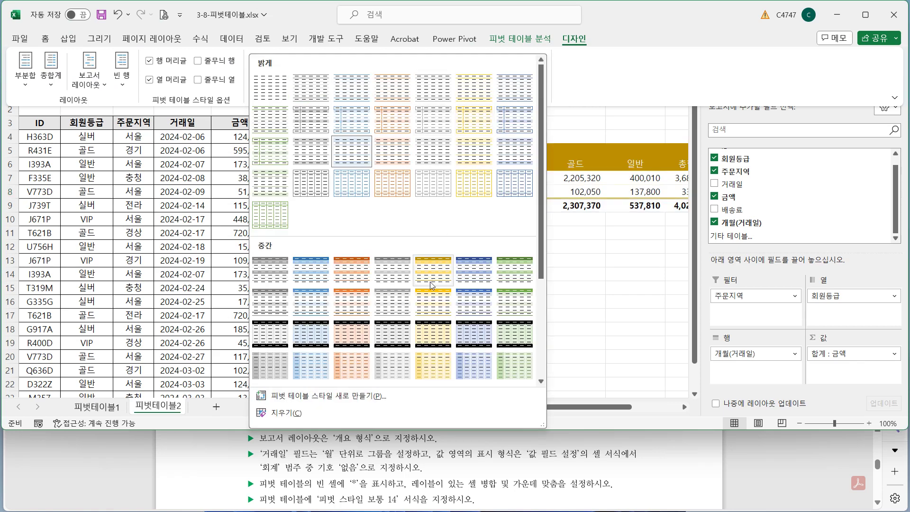
{"action": "scroll", "coordinate": [433, 287], "scroll_direction": "down", "scroll_amount": 3}
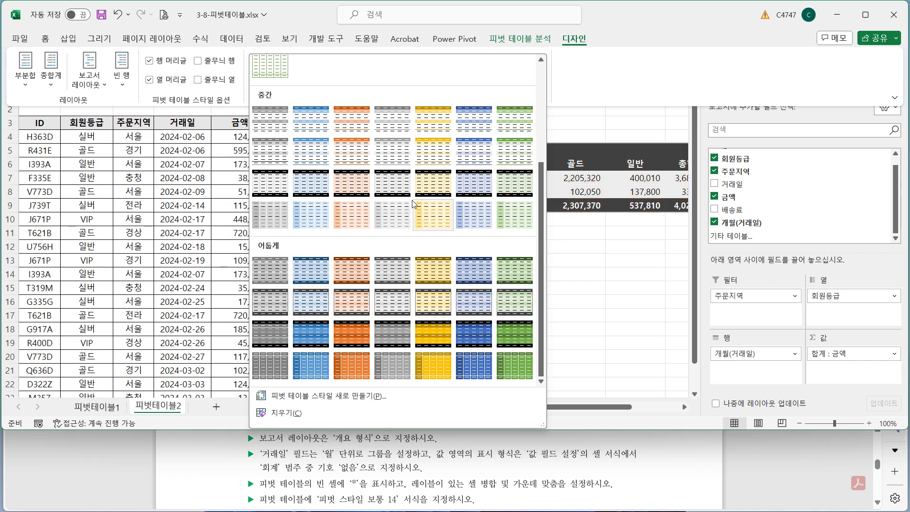
{"action": "scroll", "coordinate": [326, 275], "scroll_direction": "up", "scroll_amount": 3}
{"action": "scroll", "coordinate": [326, 274], "scroll_direction": "down", "scroll_amount": 3}
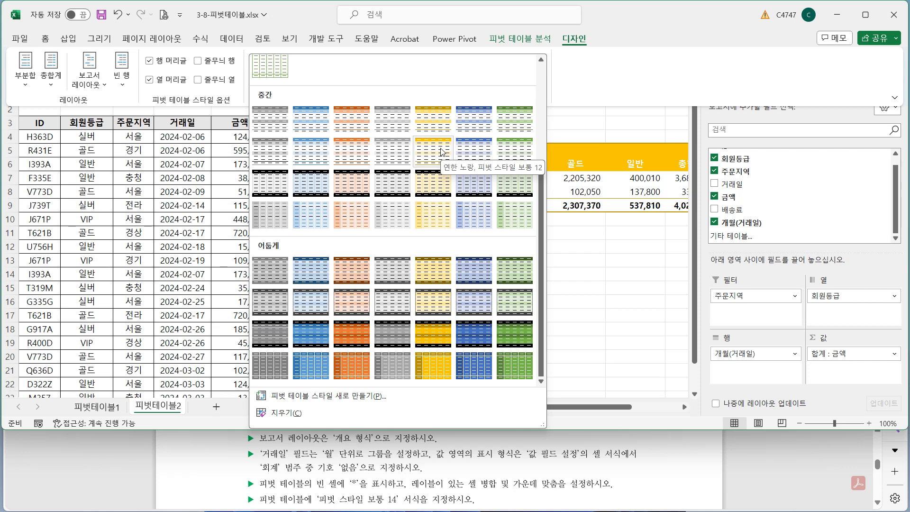
{"action": "left_click", "coordinate": [522, 155]}
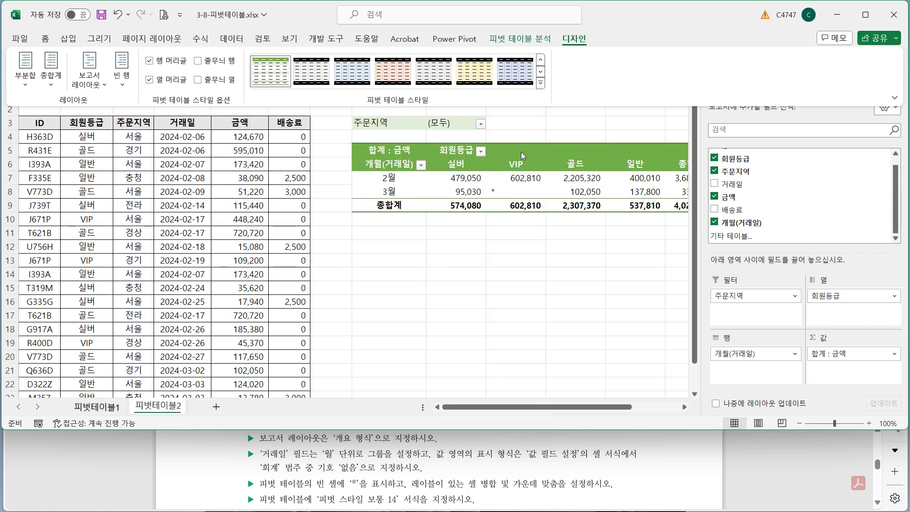